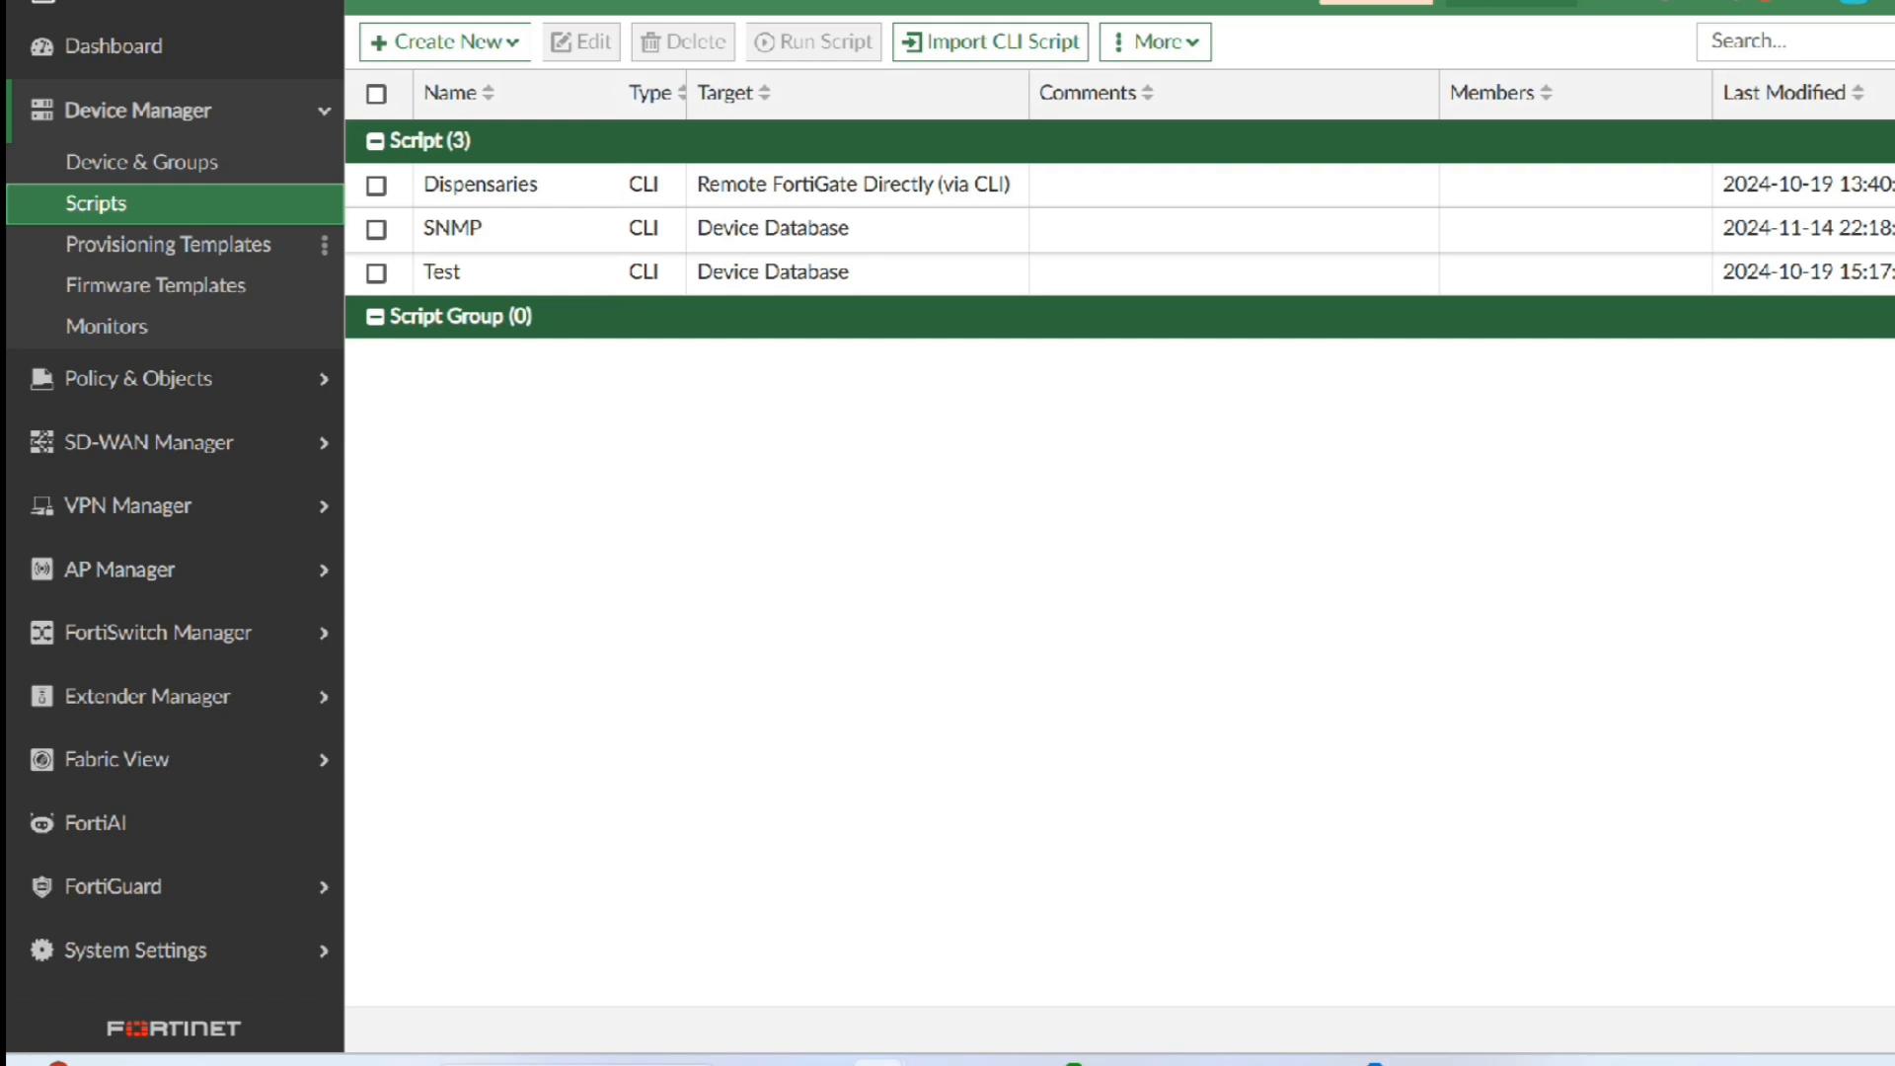
Step: Open the SNMP script for editing
click(455, 230)
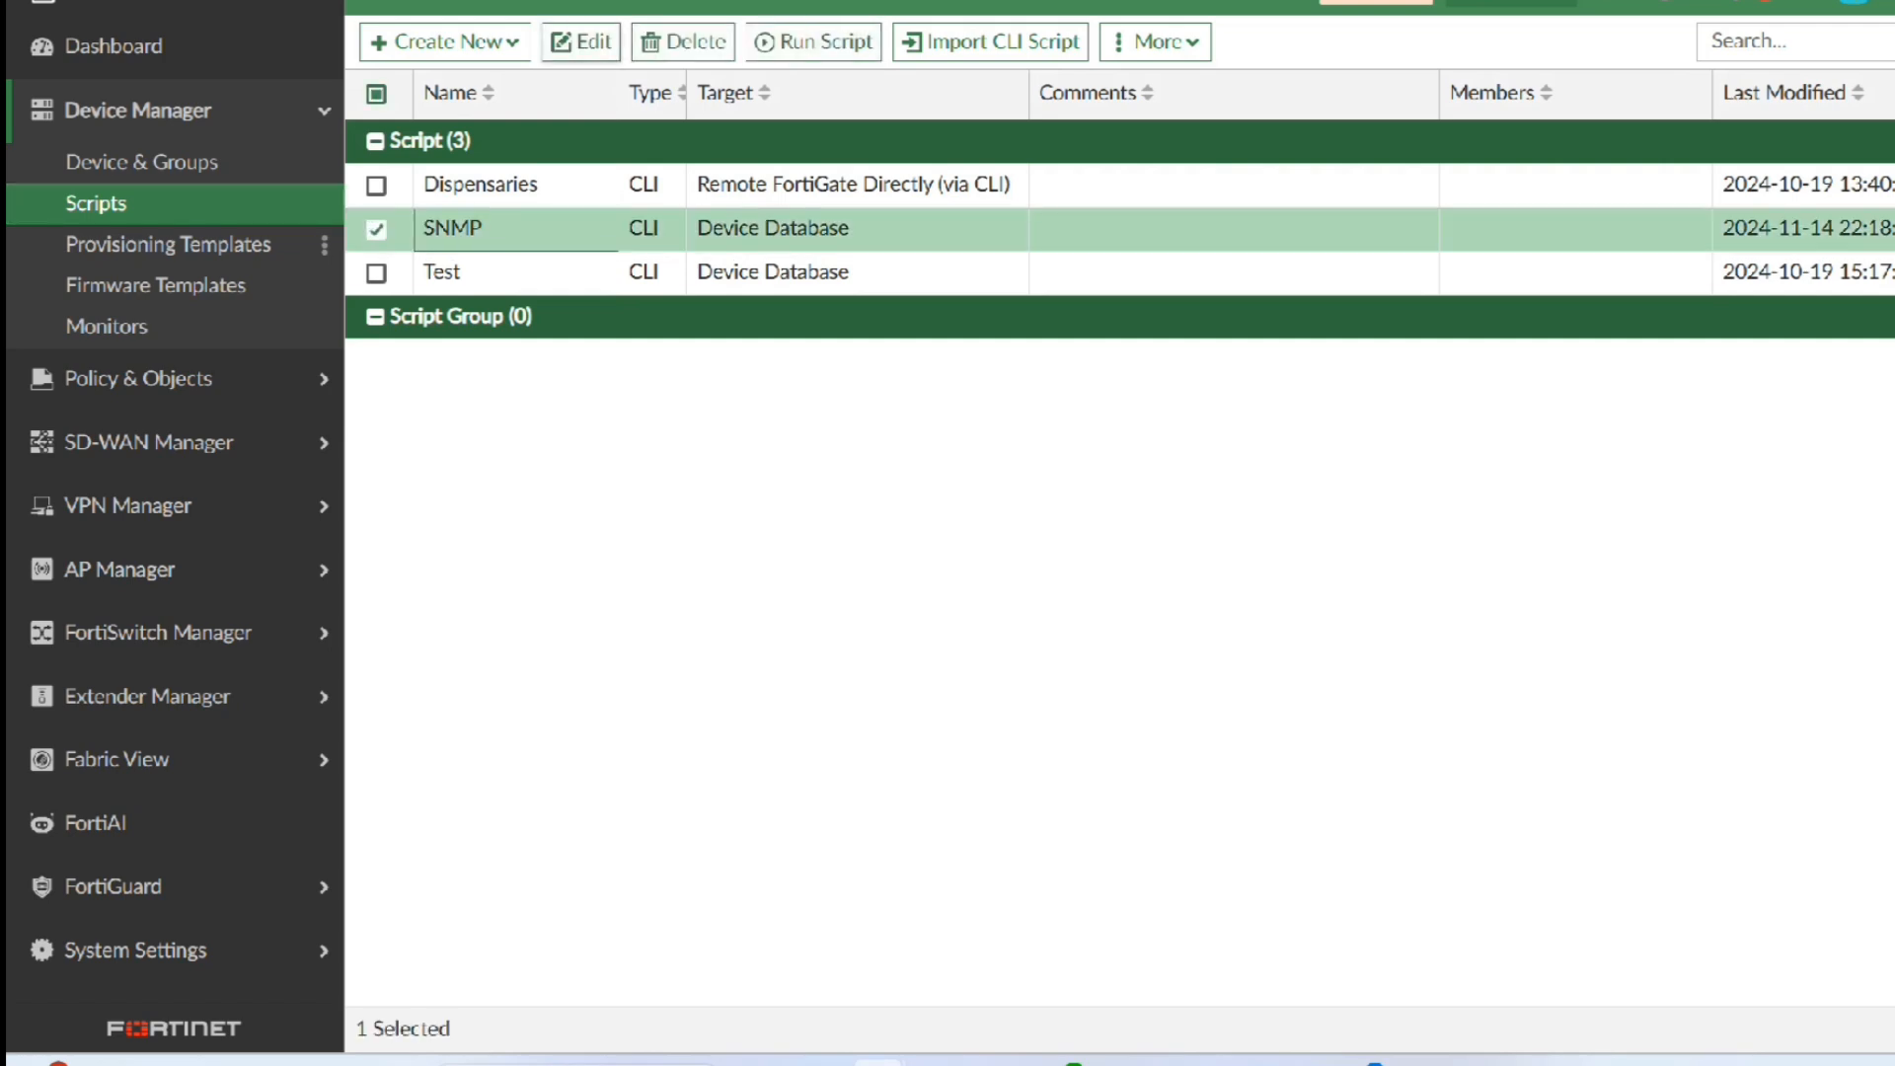
click(581, 41)
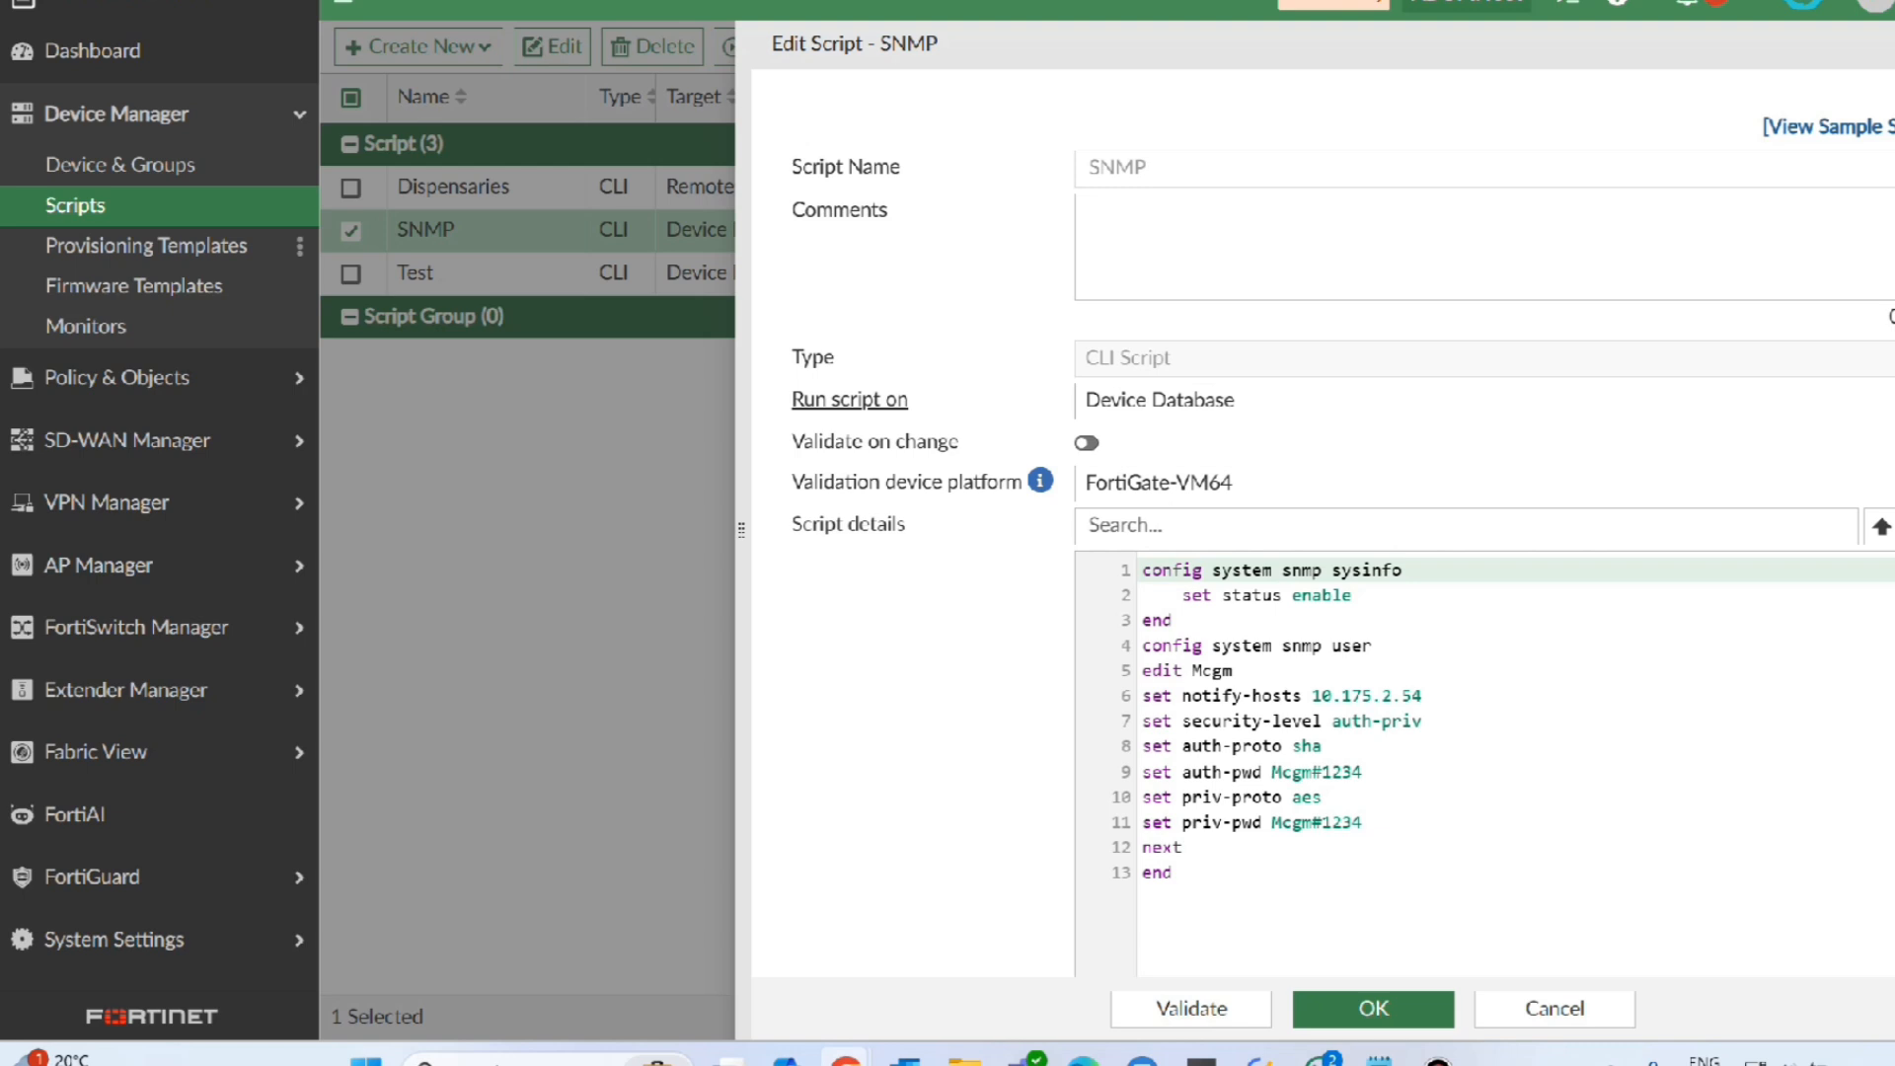
click(1481, 401)
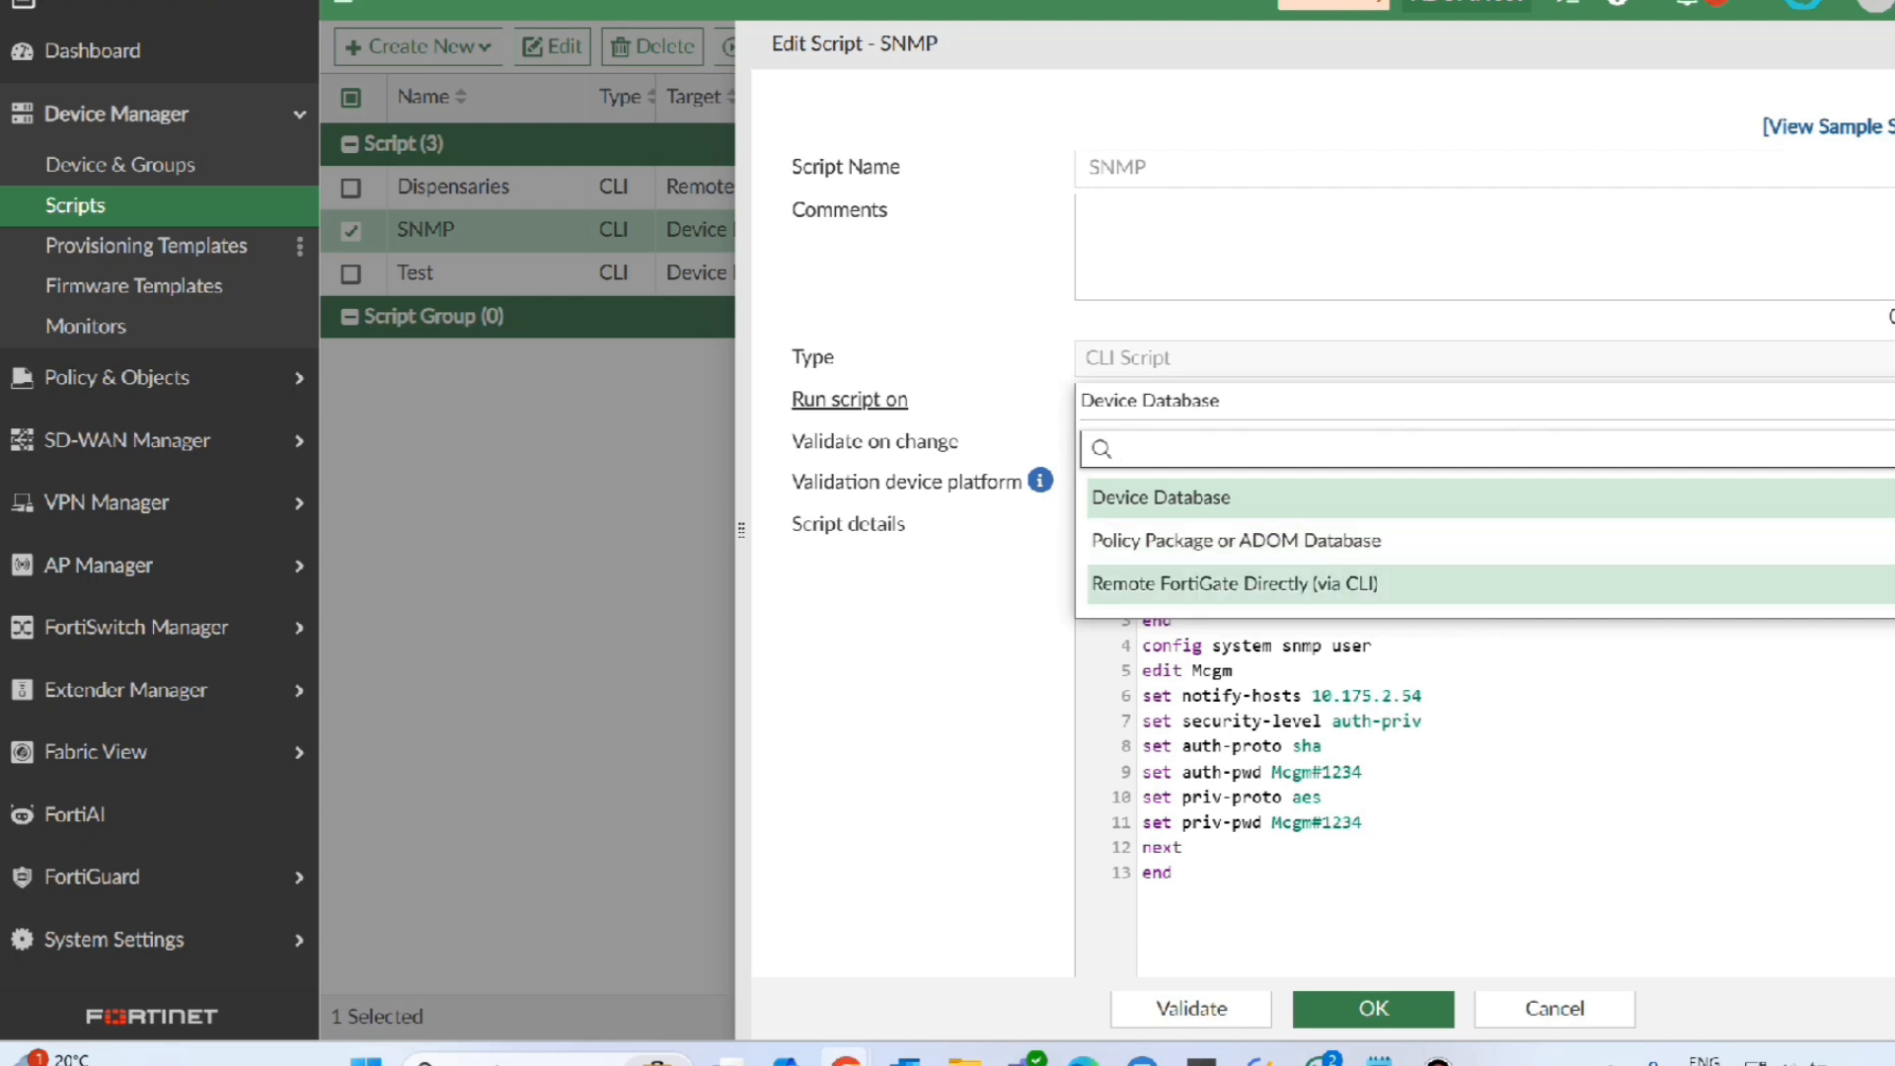
click(1189, 585)
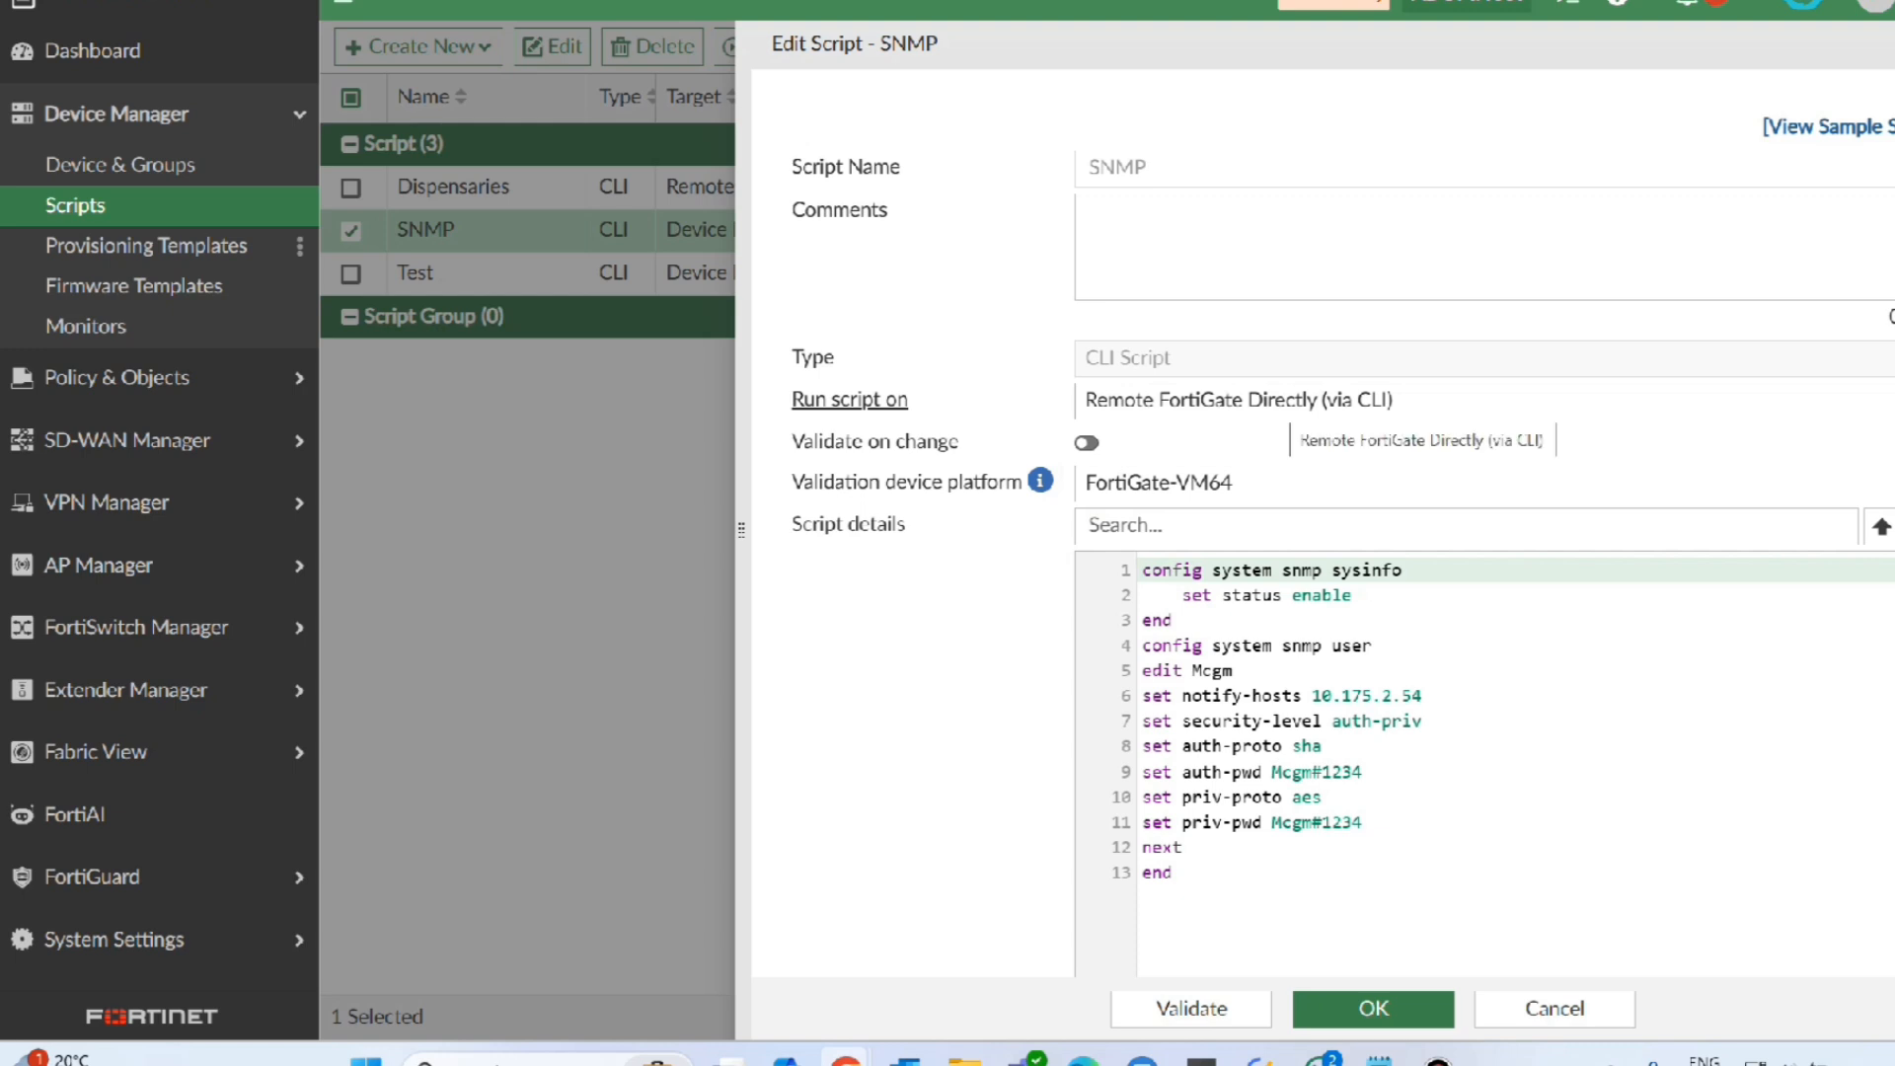
click(1289, 401)
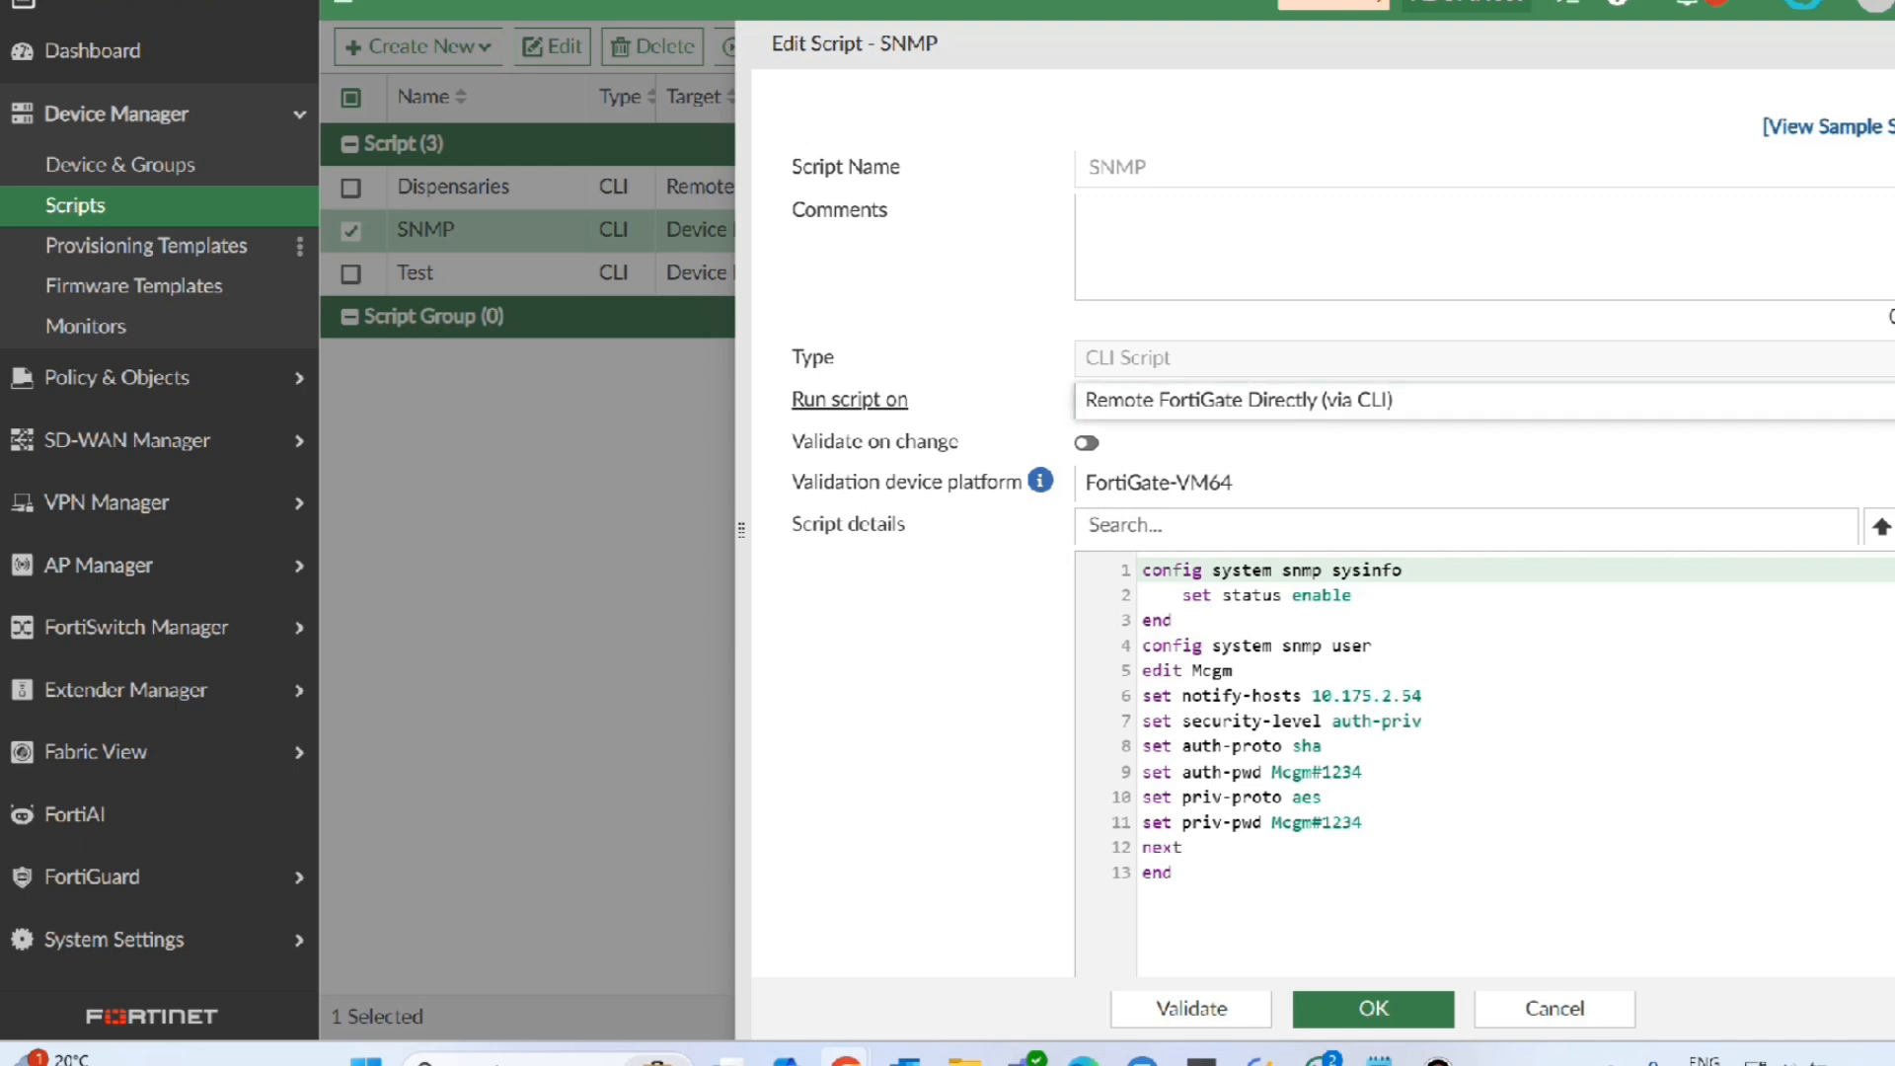
click(1239, 499)
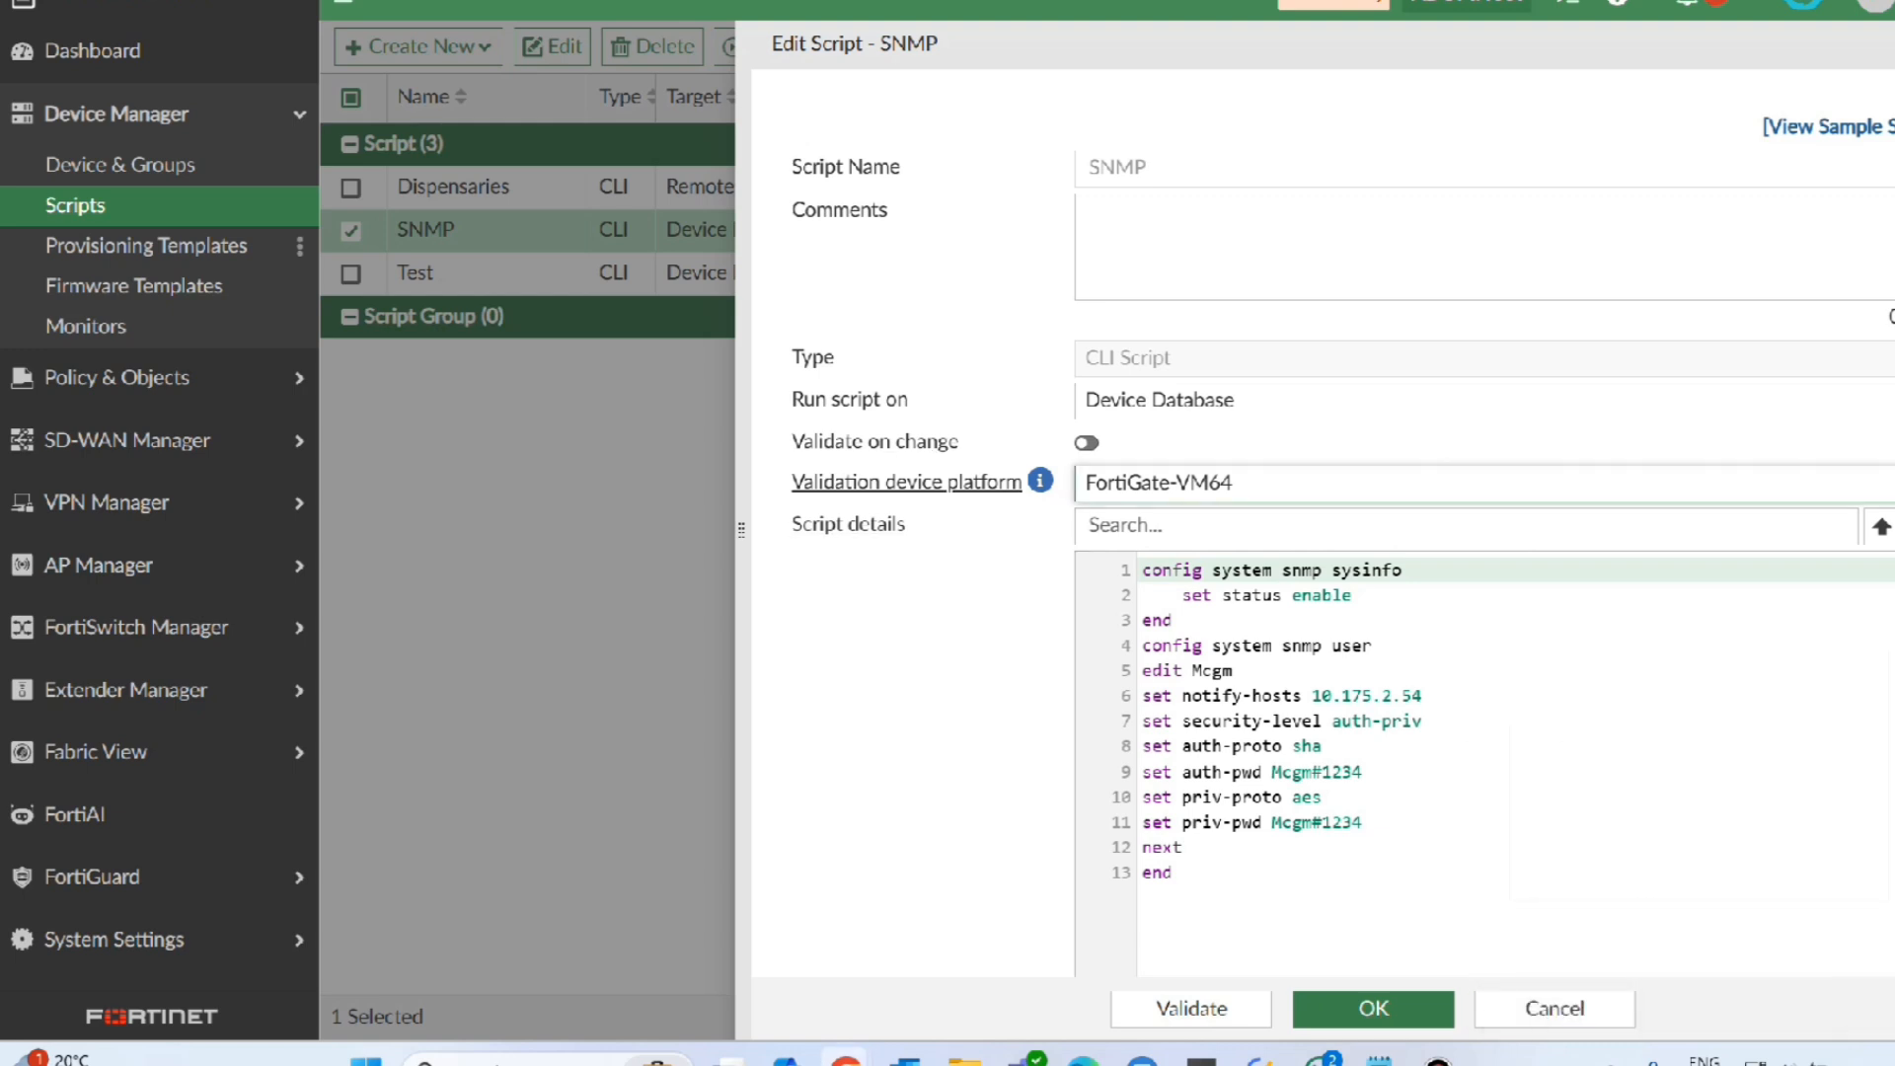
Step: Set the SNMP script's validation device platform to FortiGate-60F
click(1461, 483)
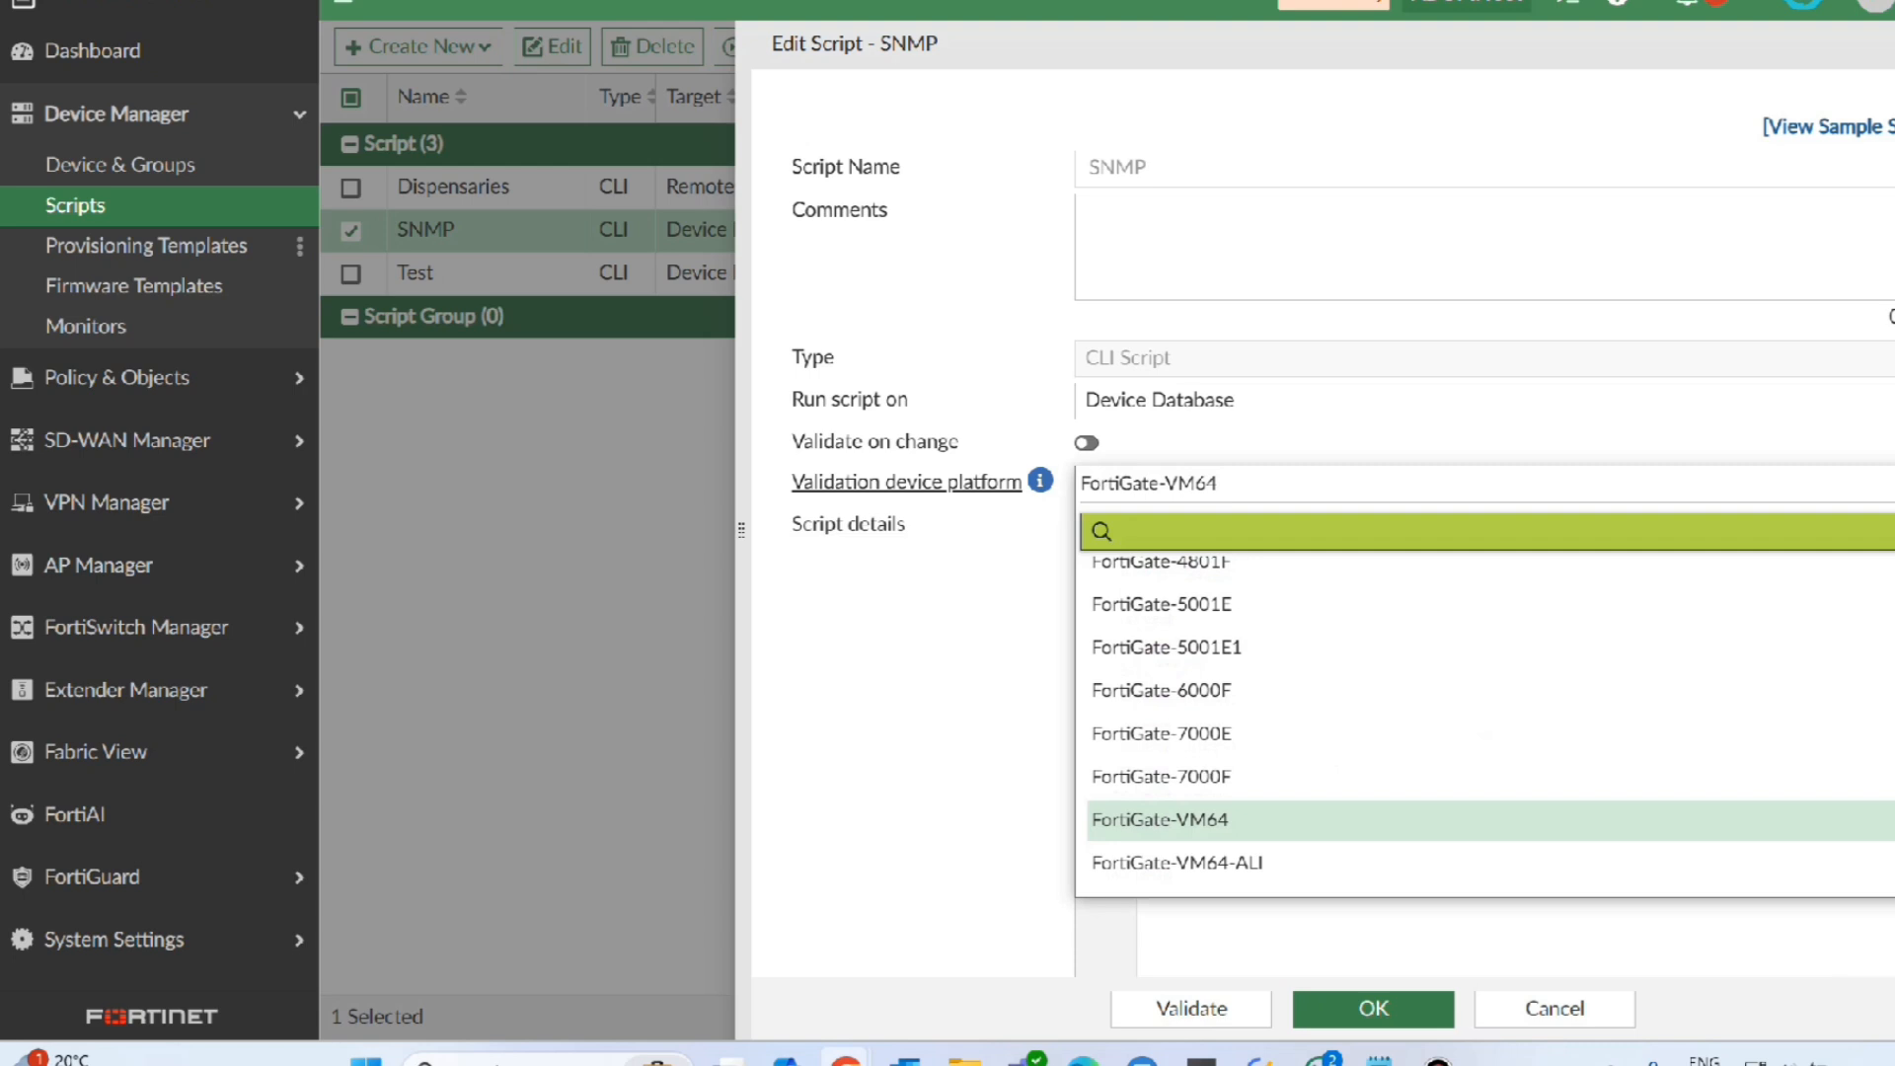
text(60f)
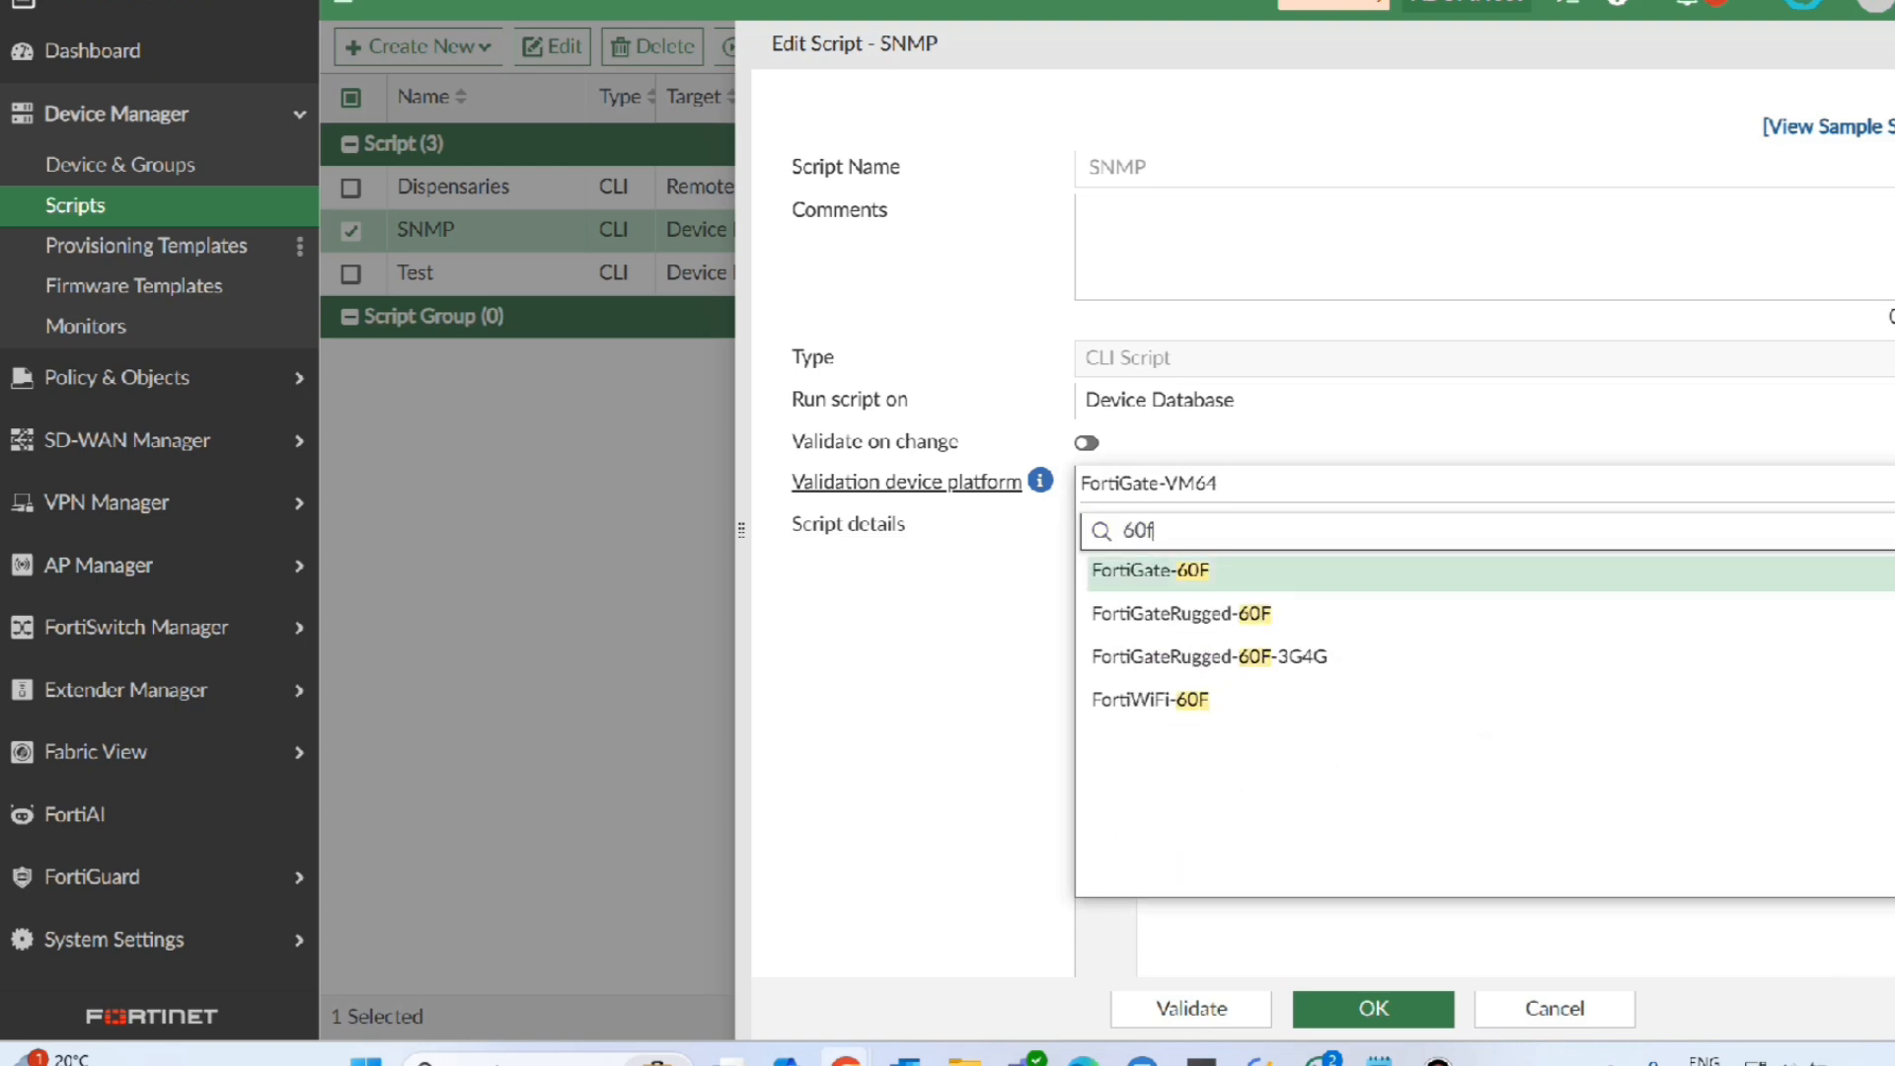
click(1151, 570)
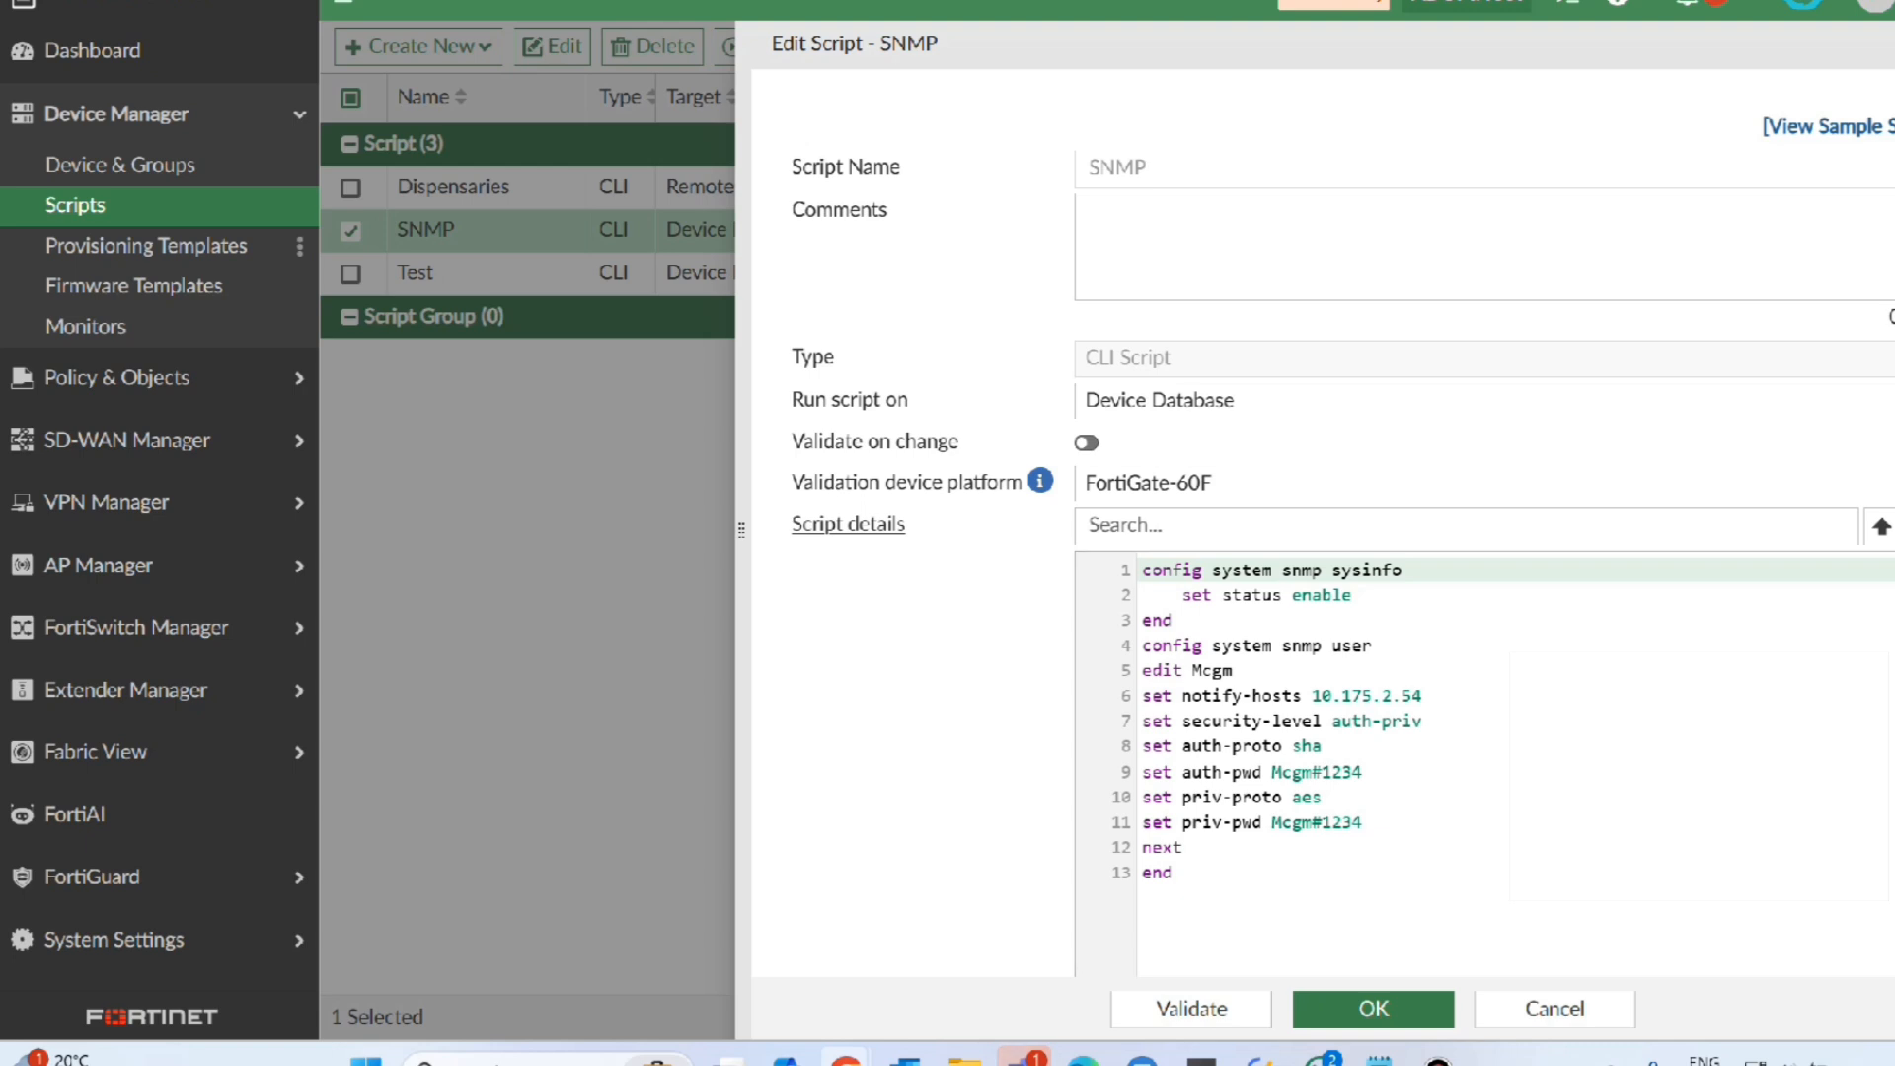
Step: Validate the SNMP script against the chosen platform and save it
scroll(1323, 523, down, 4)
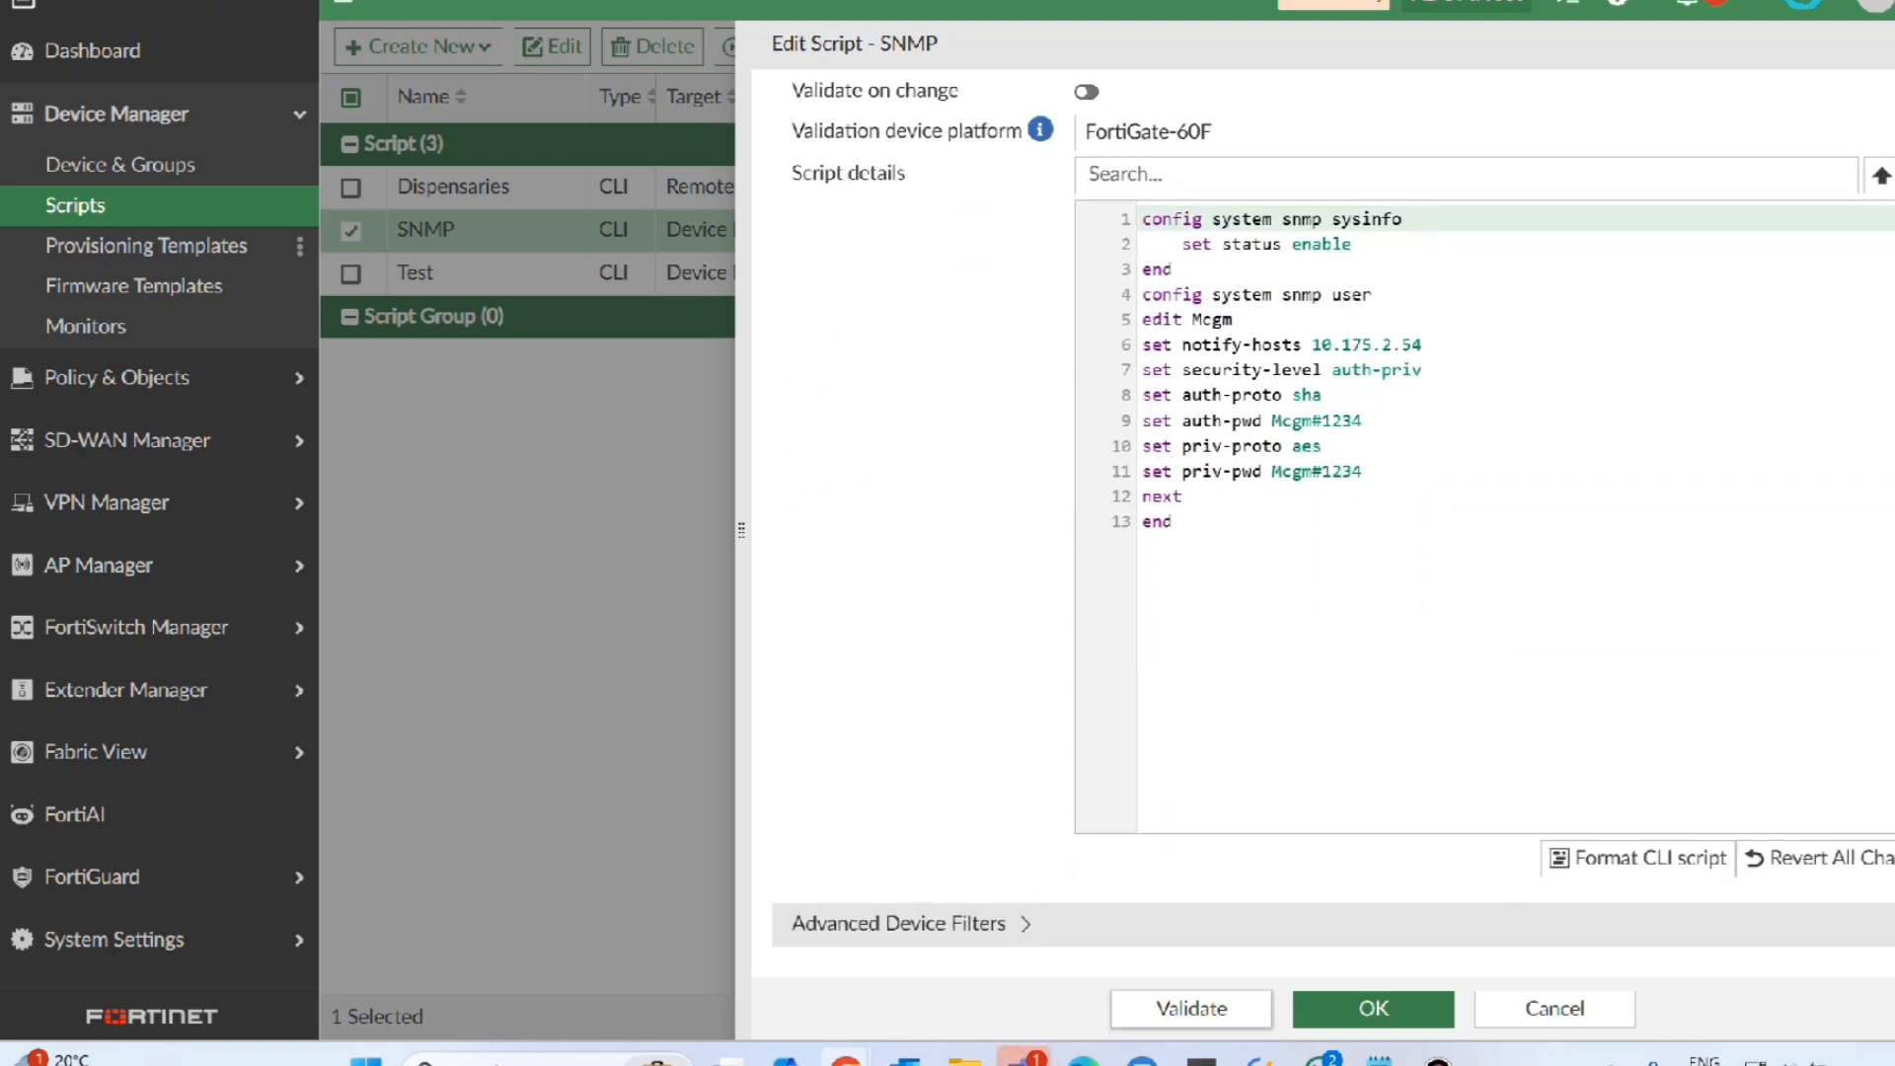
click(1192, 1008)
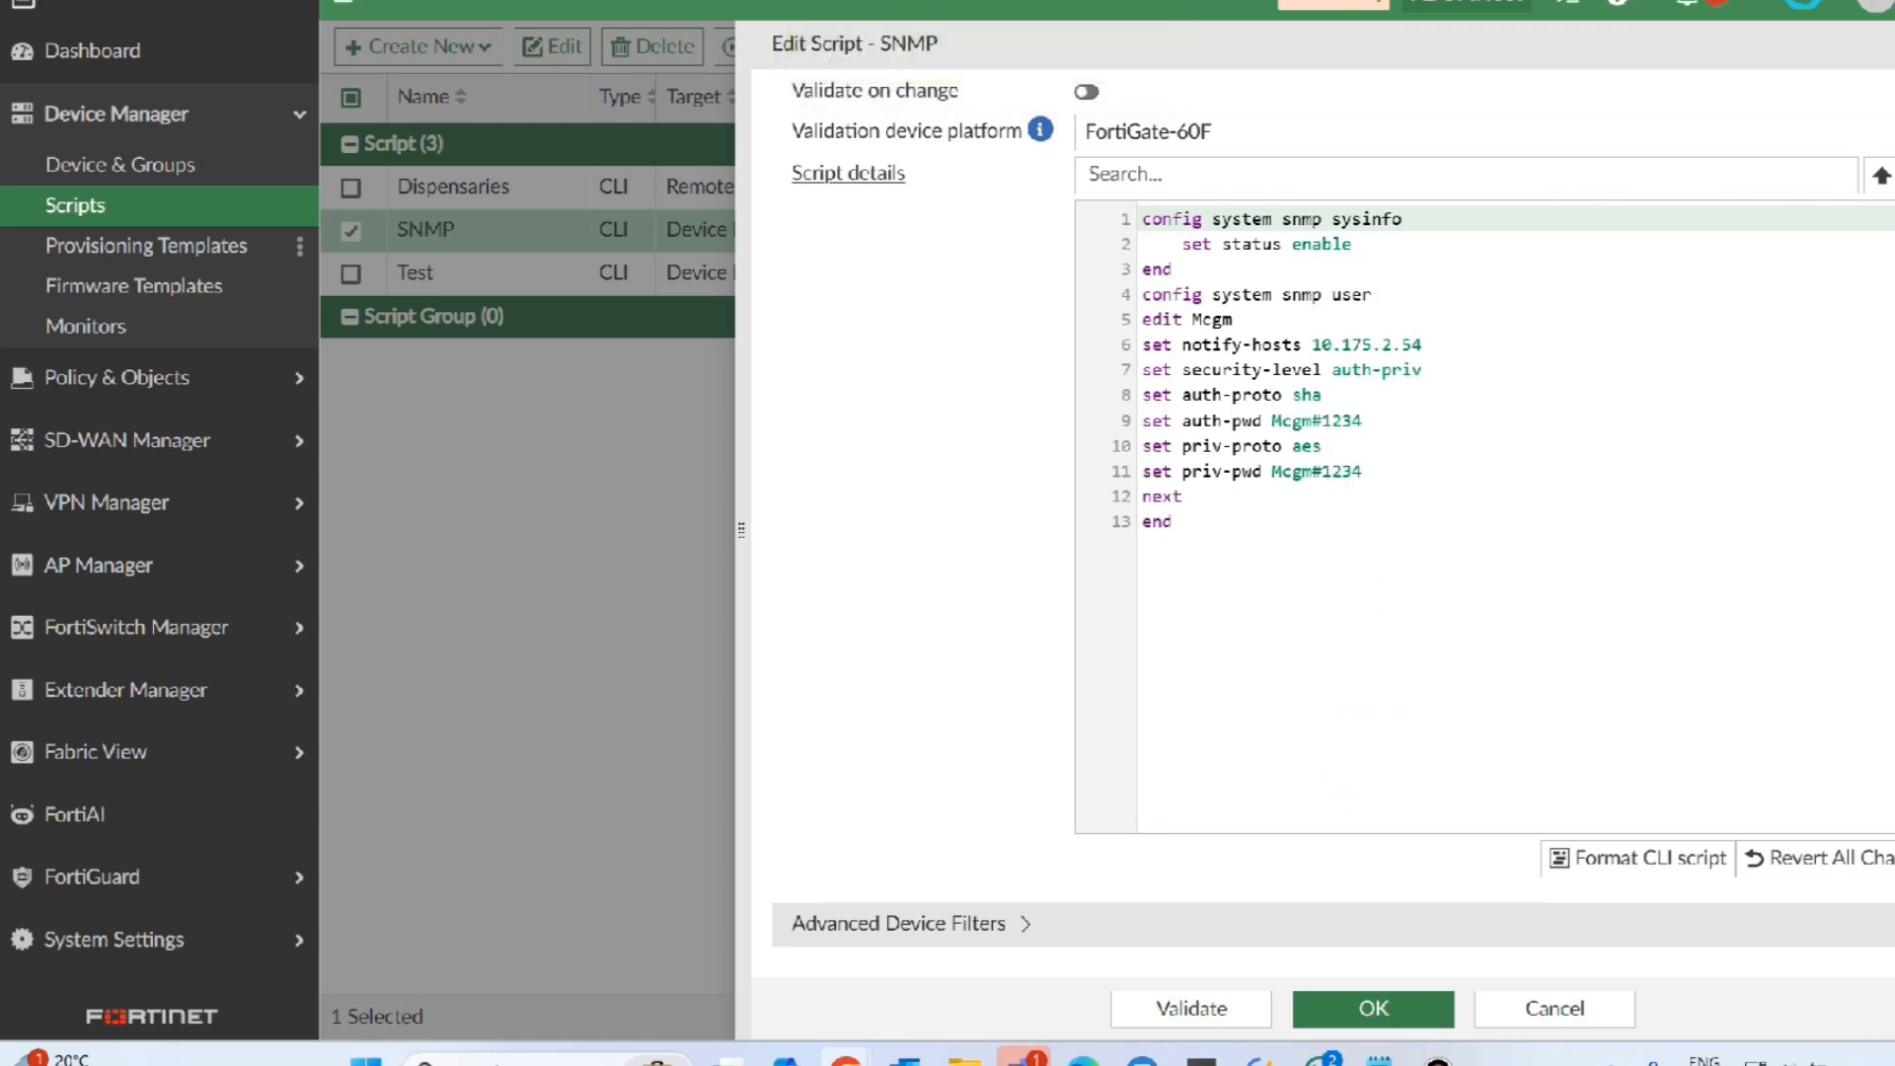
click(1374, 1008)
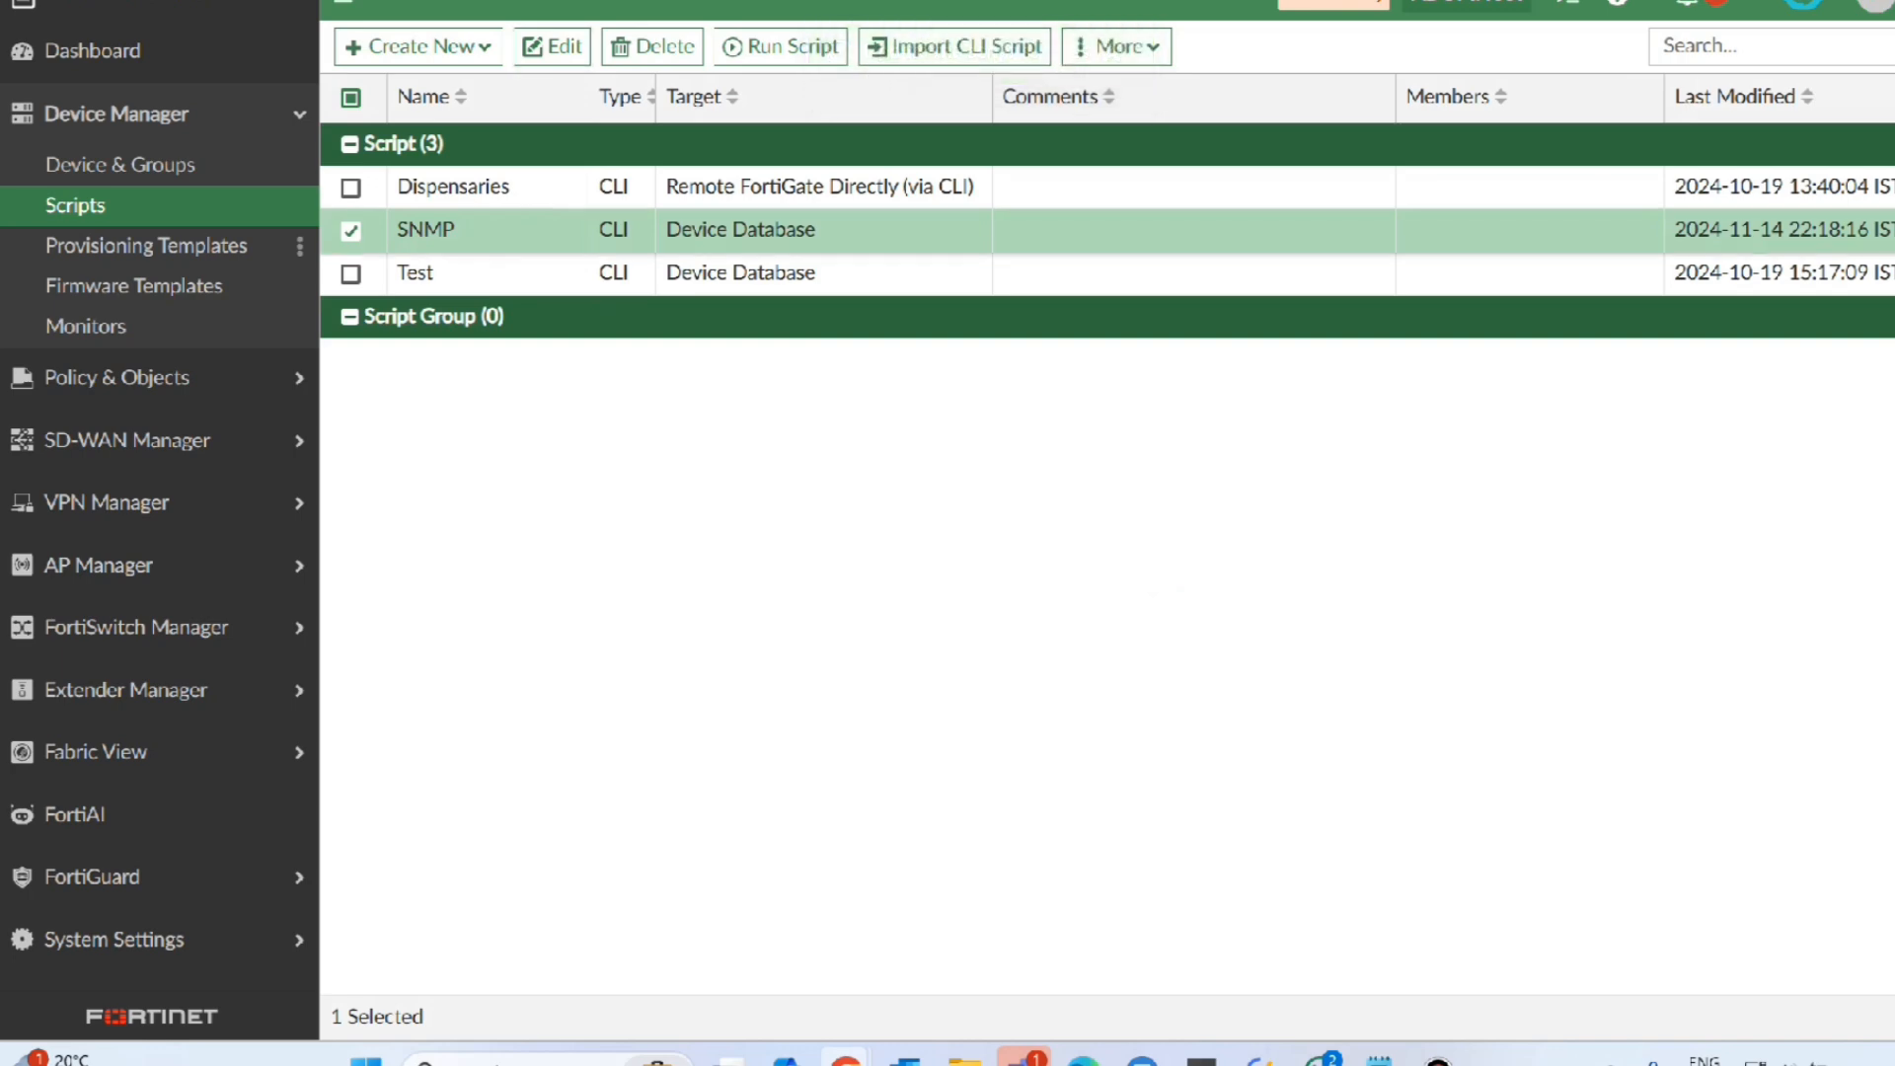
Step: Run the SNMP script on the first available device and view the run details
click(785, 47)
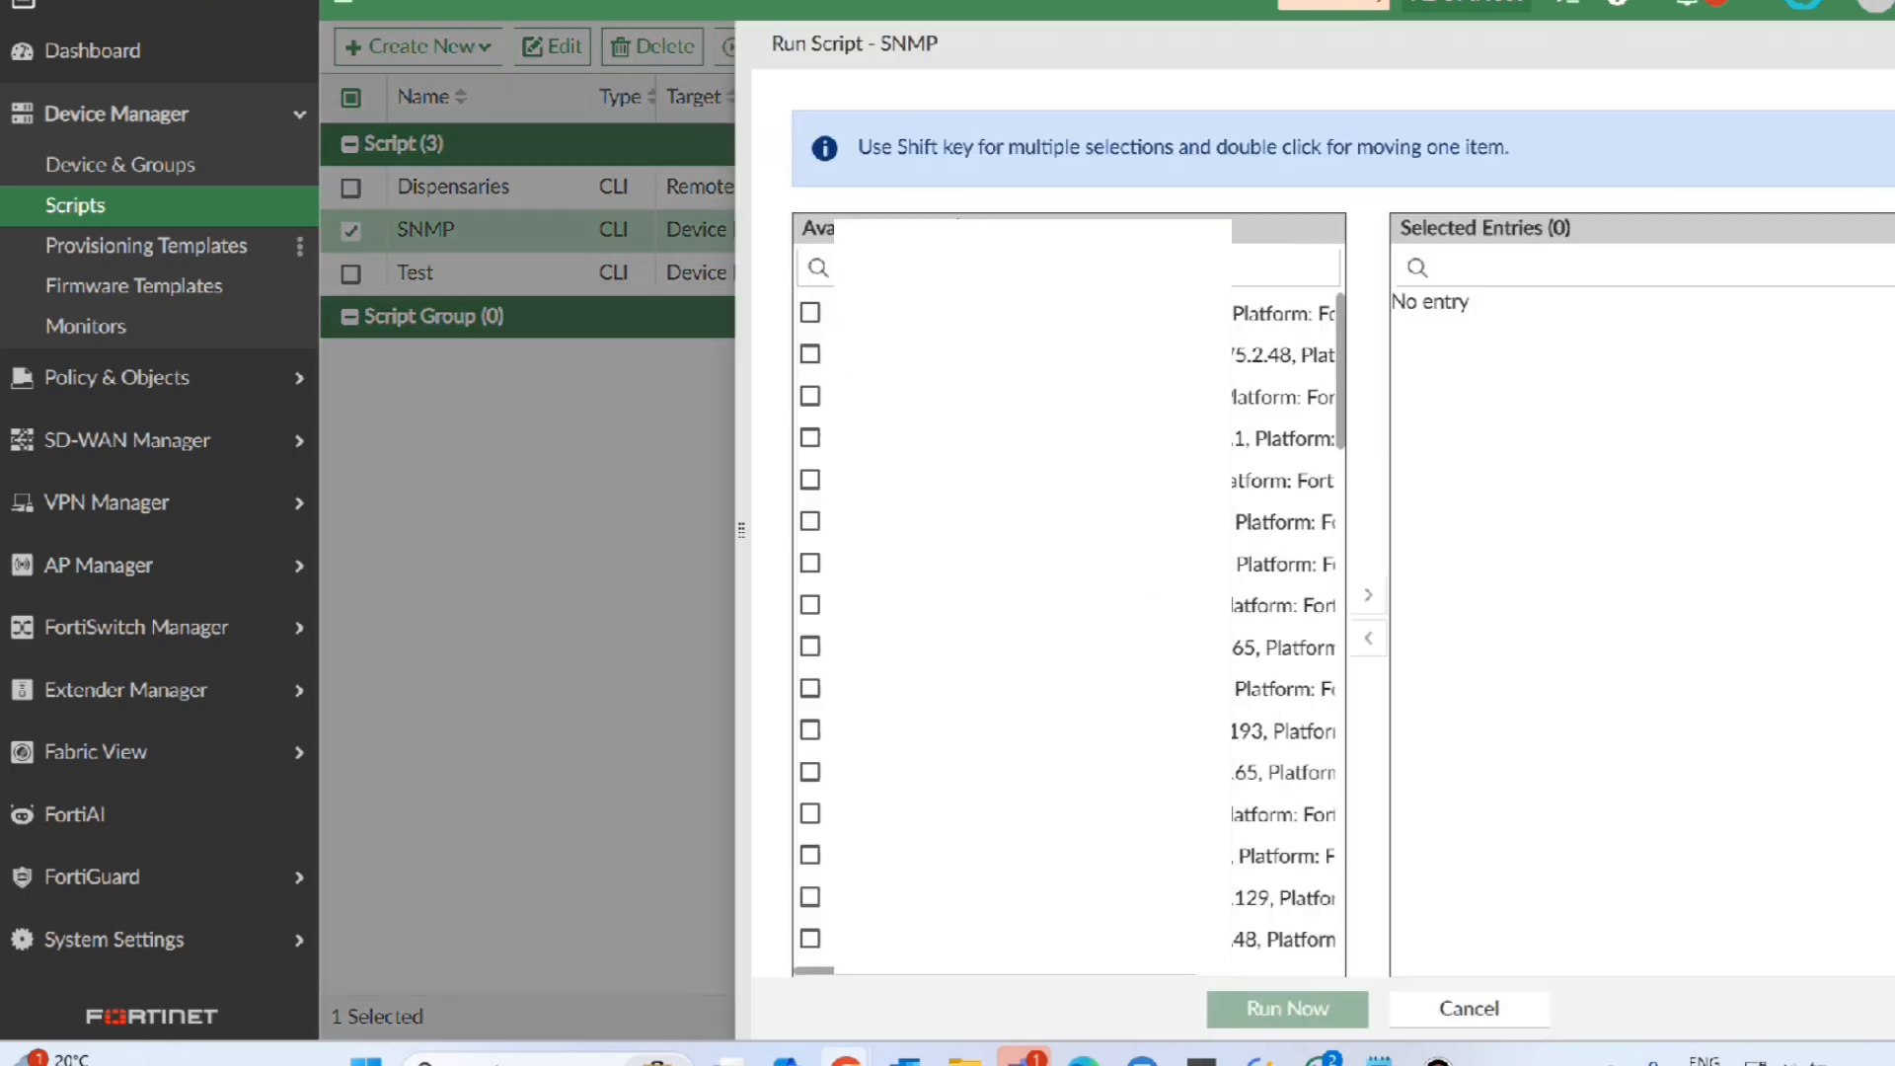
scroll(987, 437, down, 10)
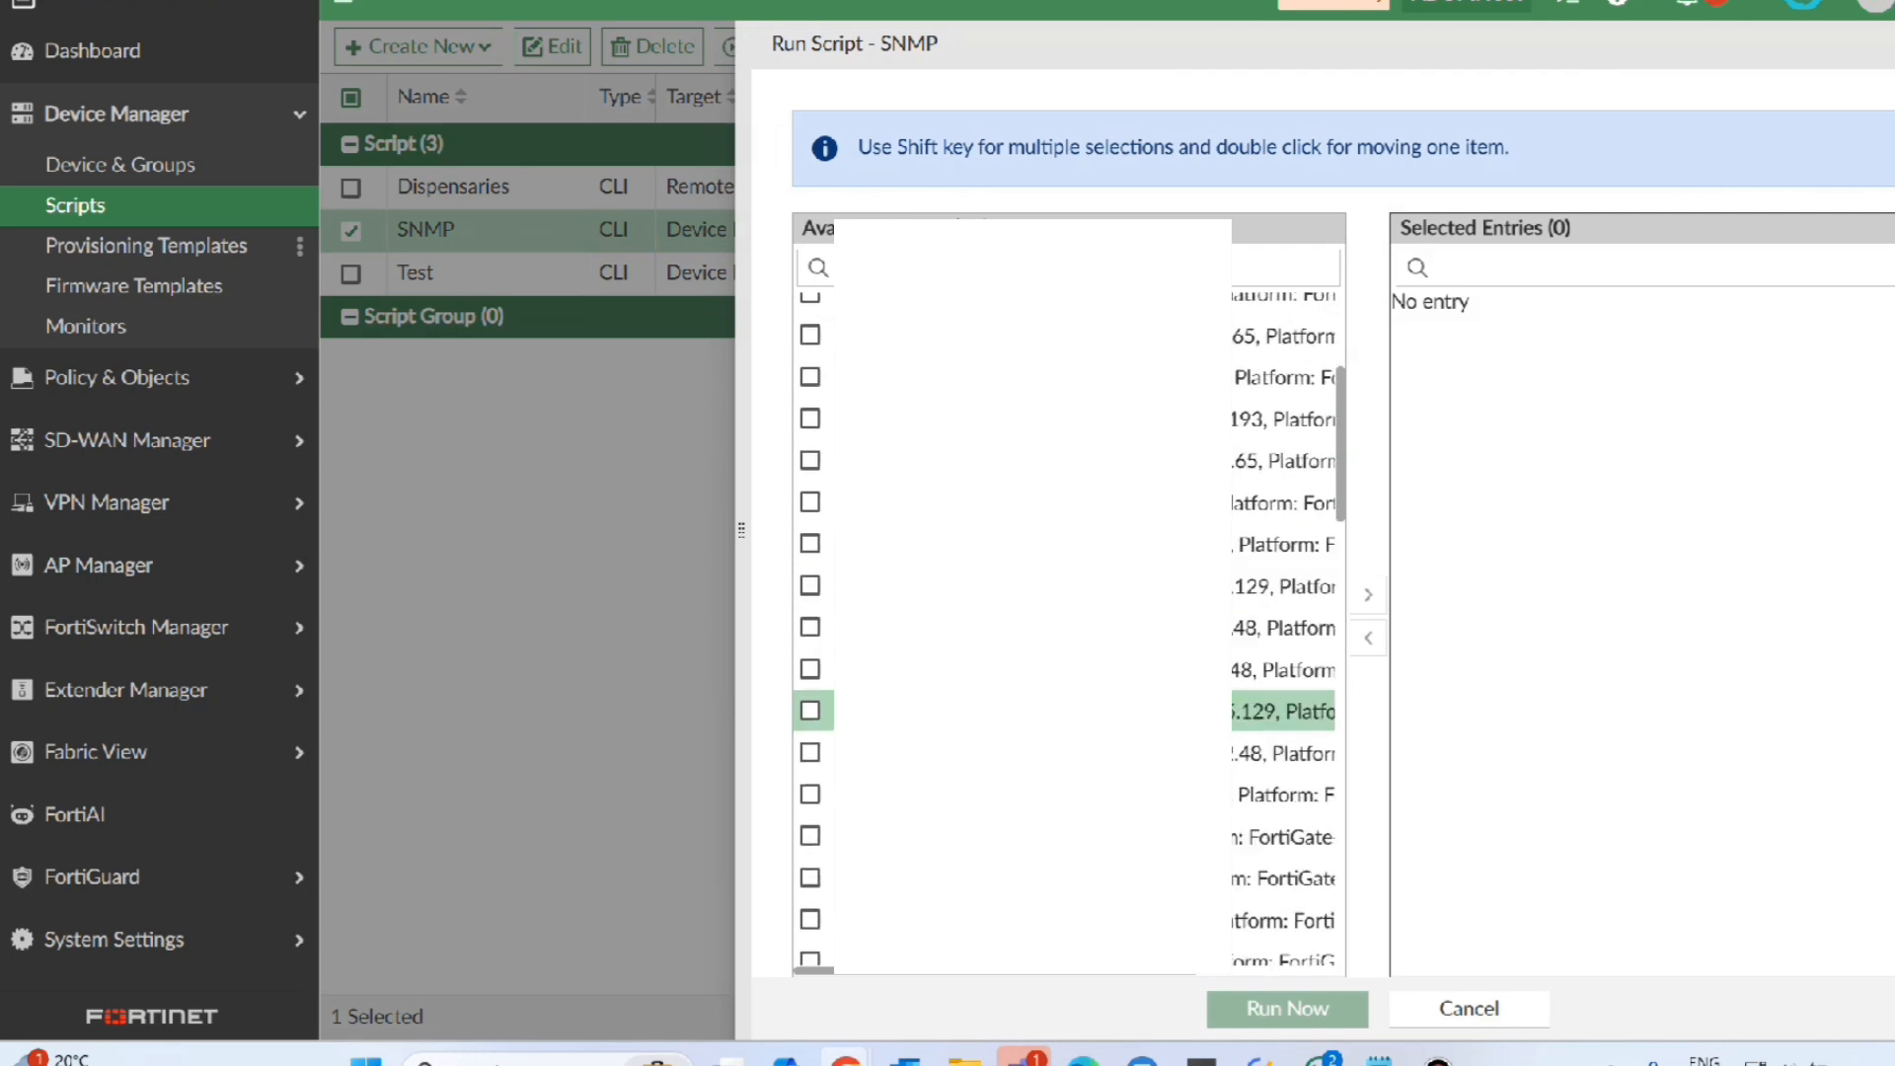
scroll(1026, 631, up, 8)
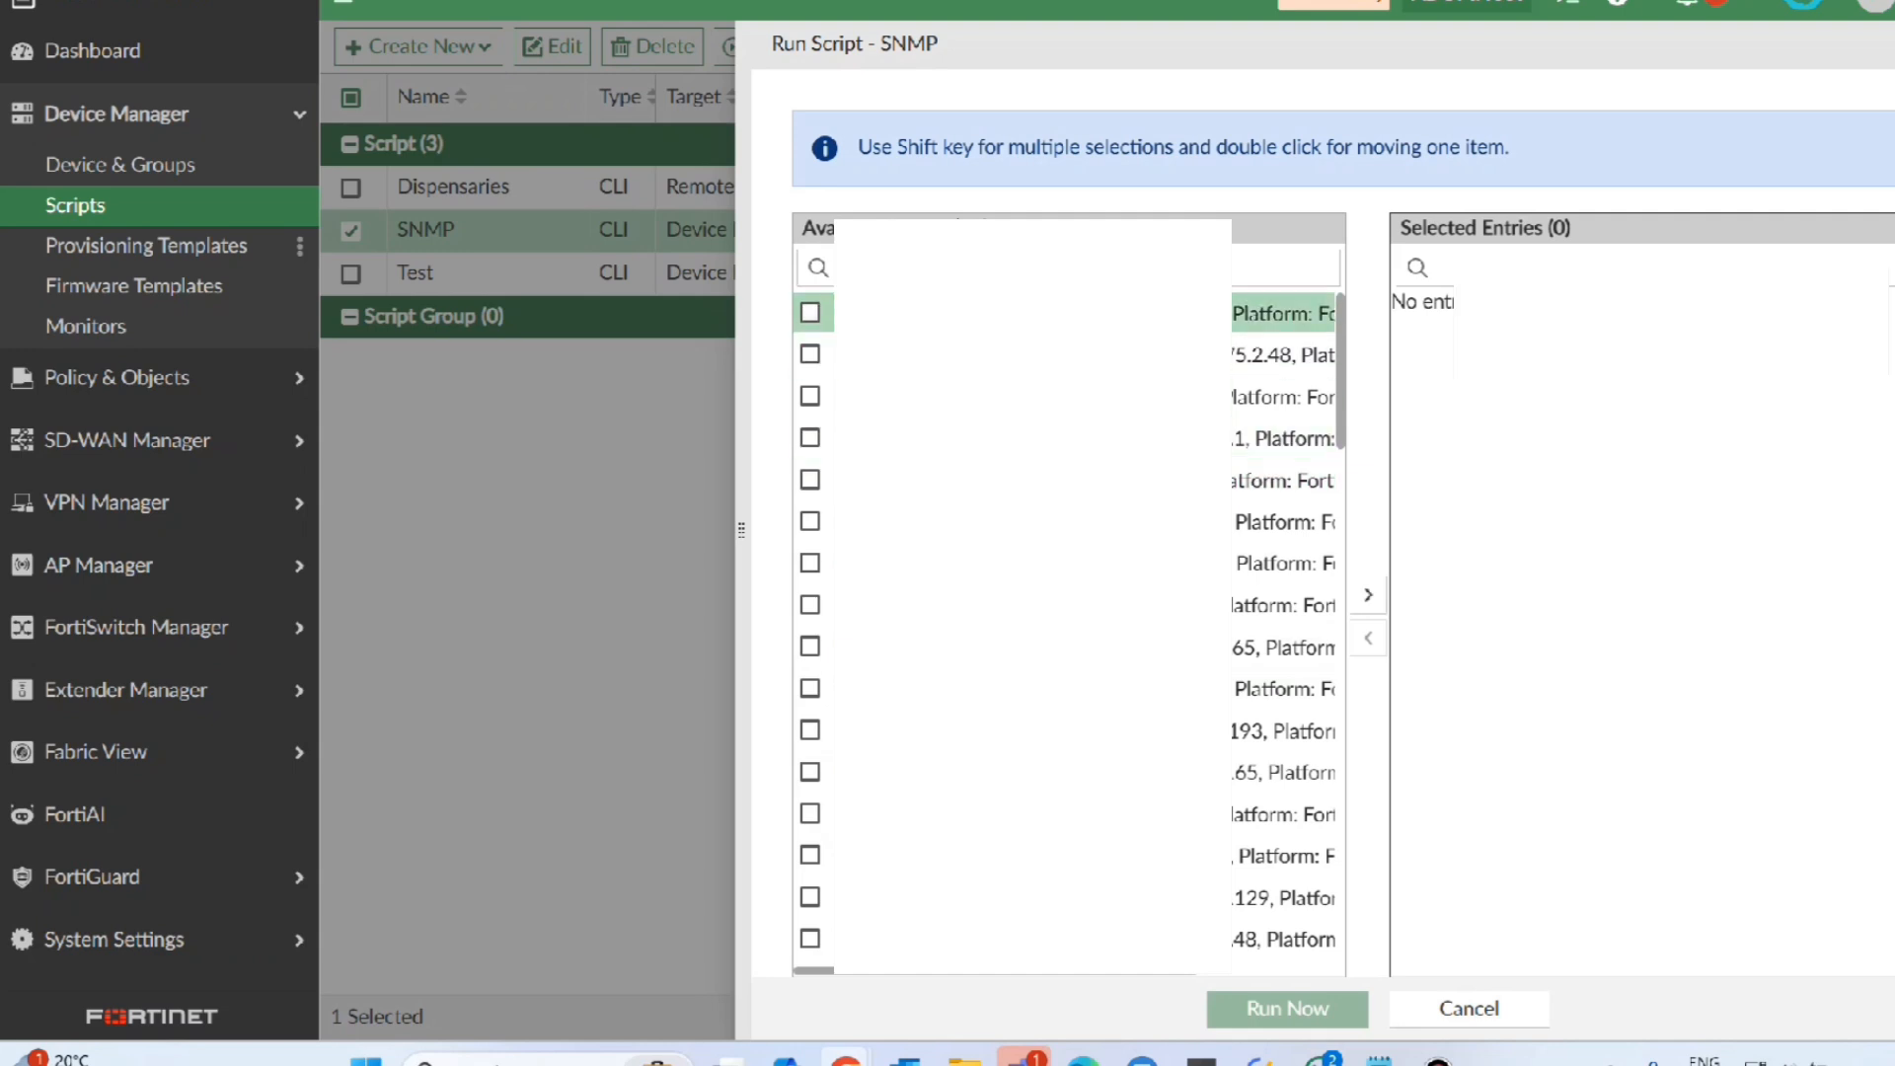
click(809, 312)
click(1368, 594)
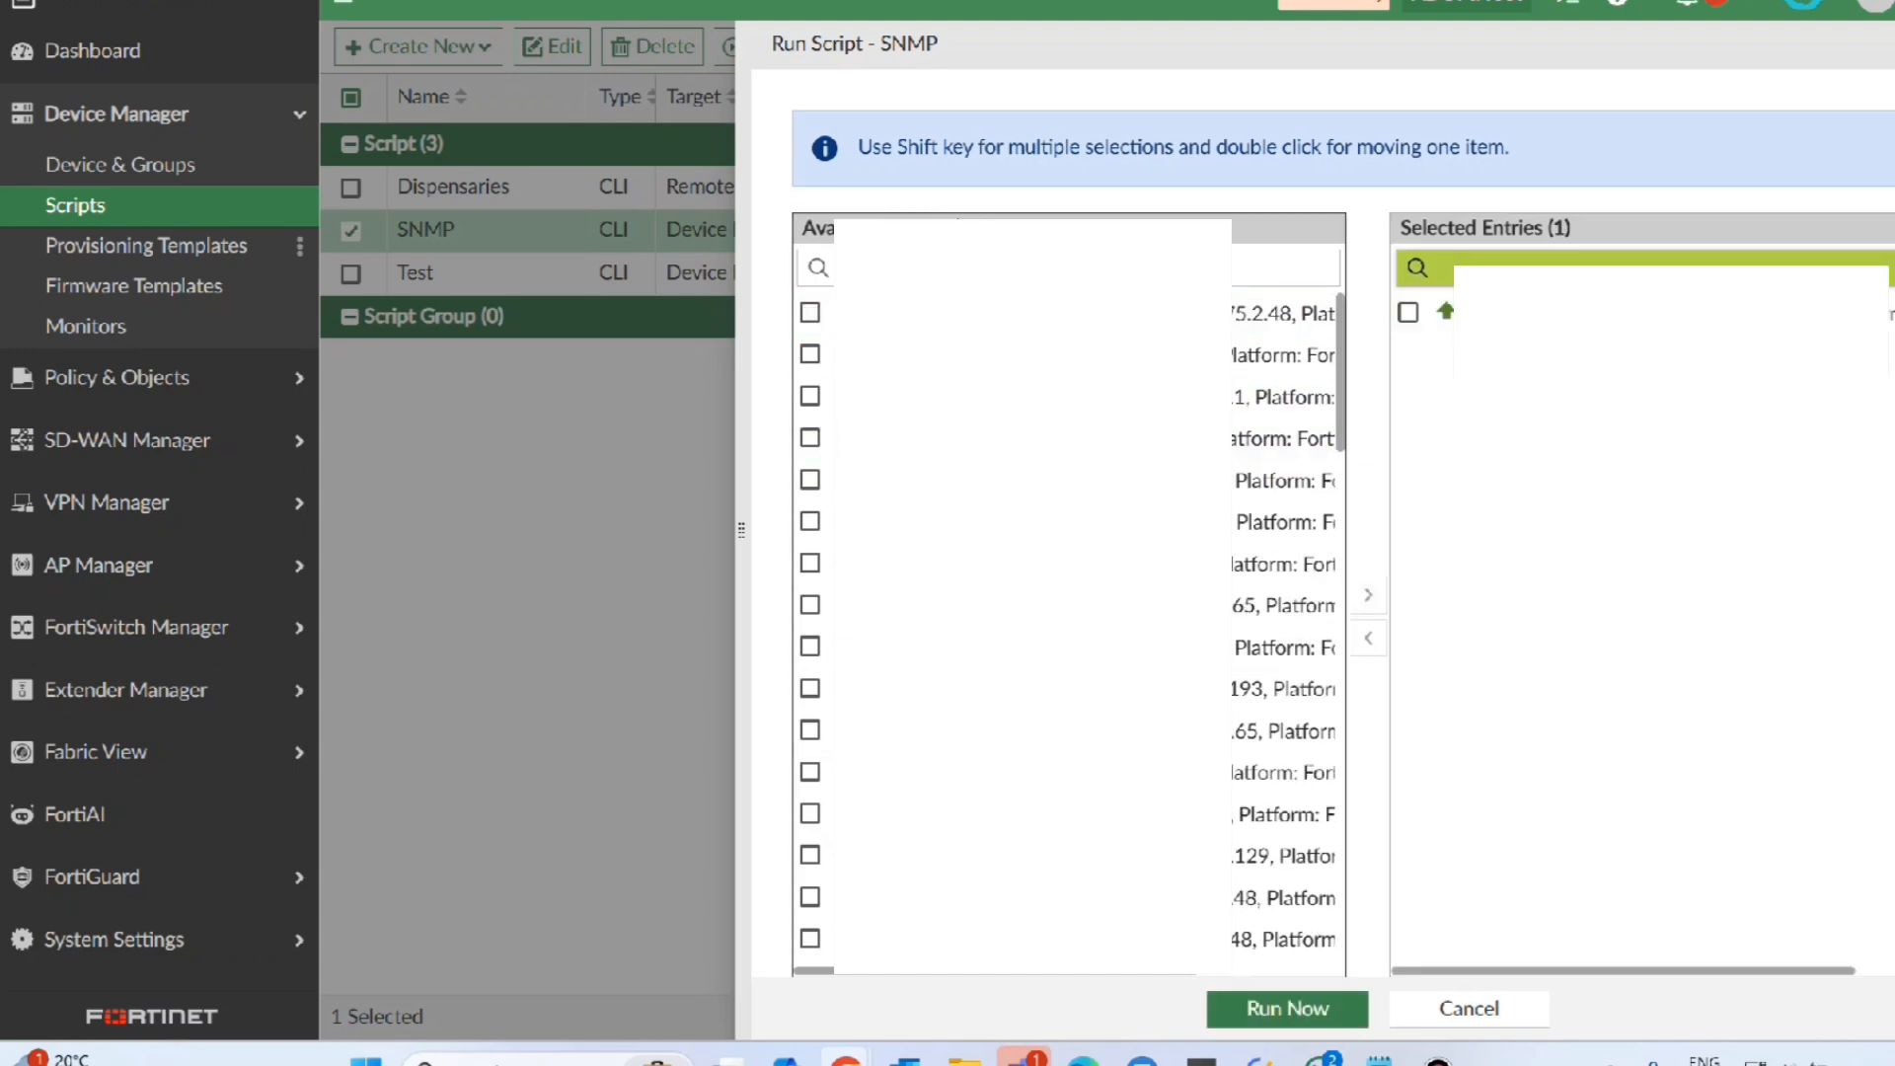
click(1287, 1008)
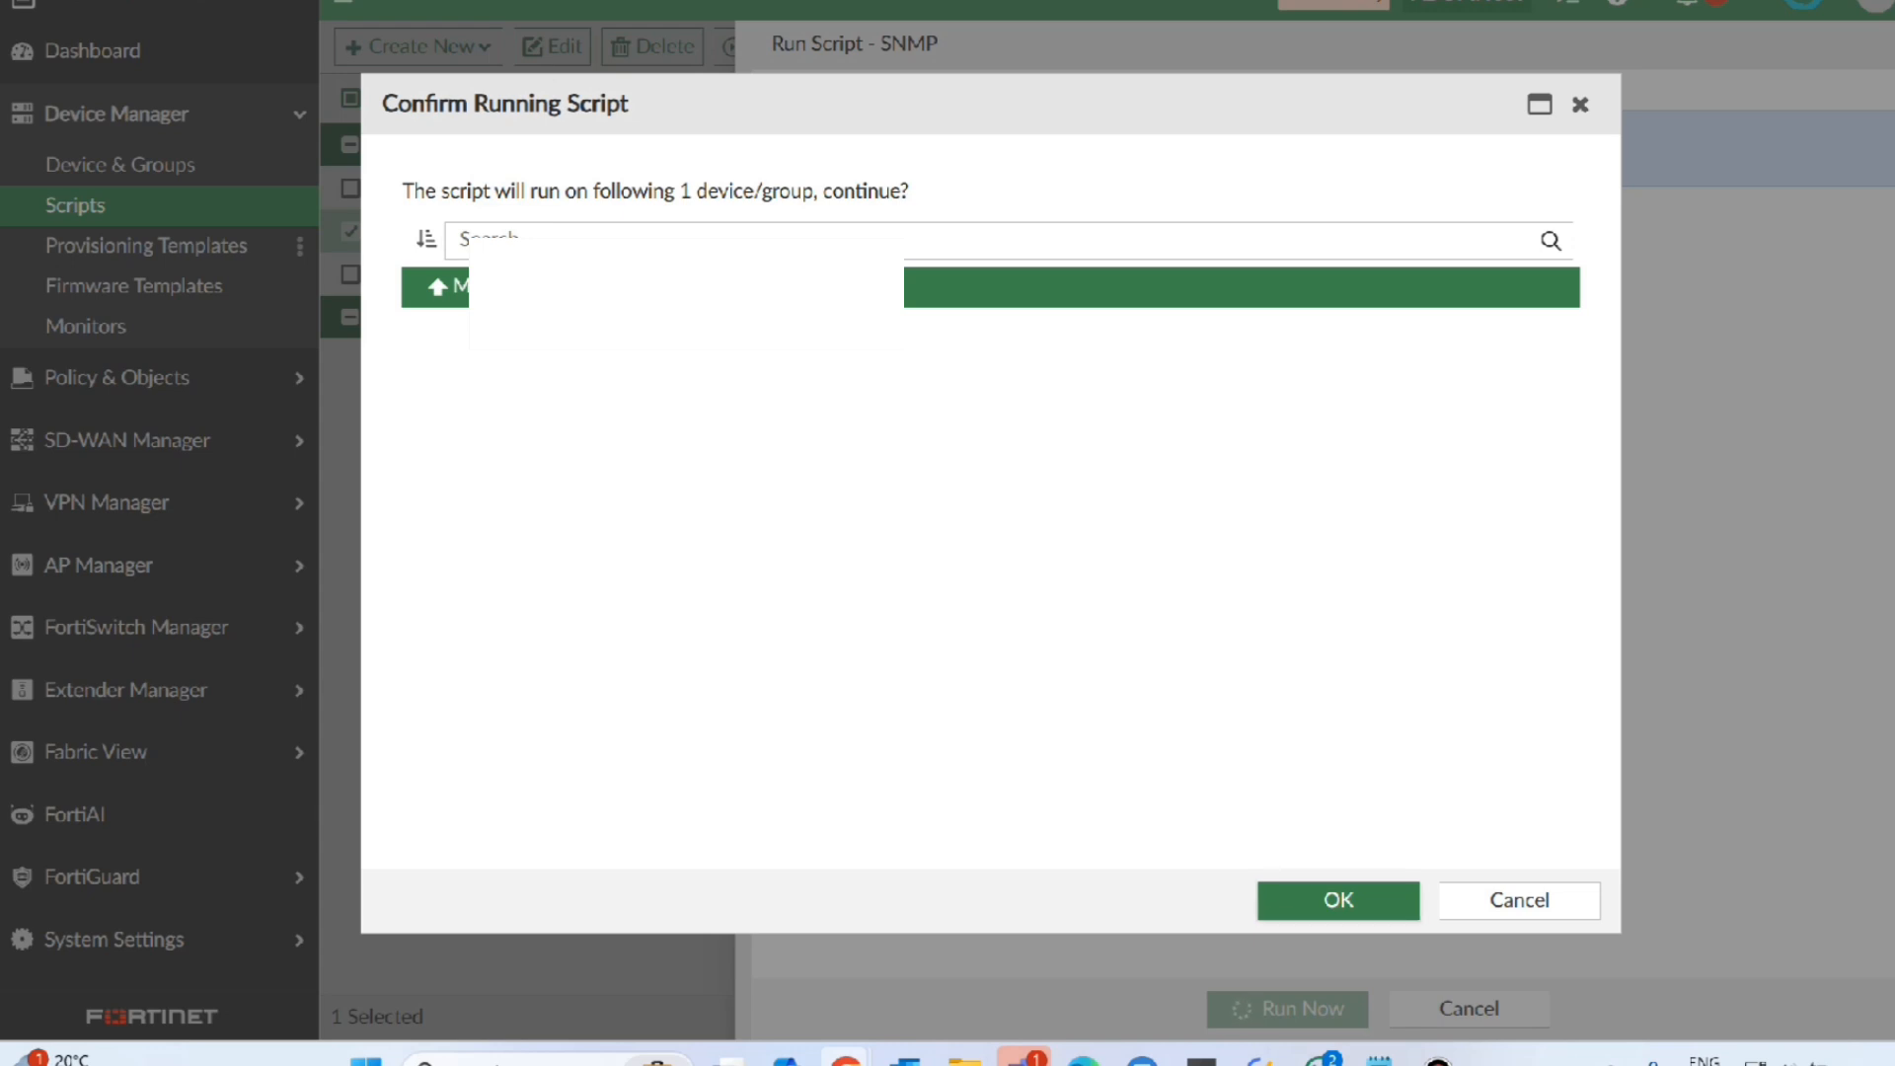
click(1339, 900)
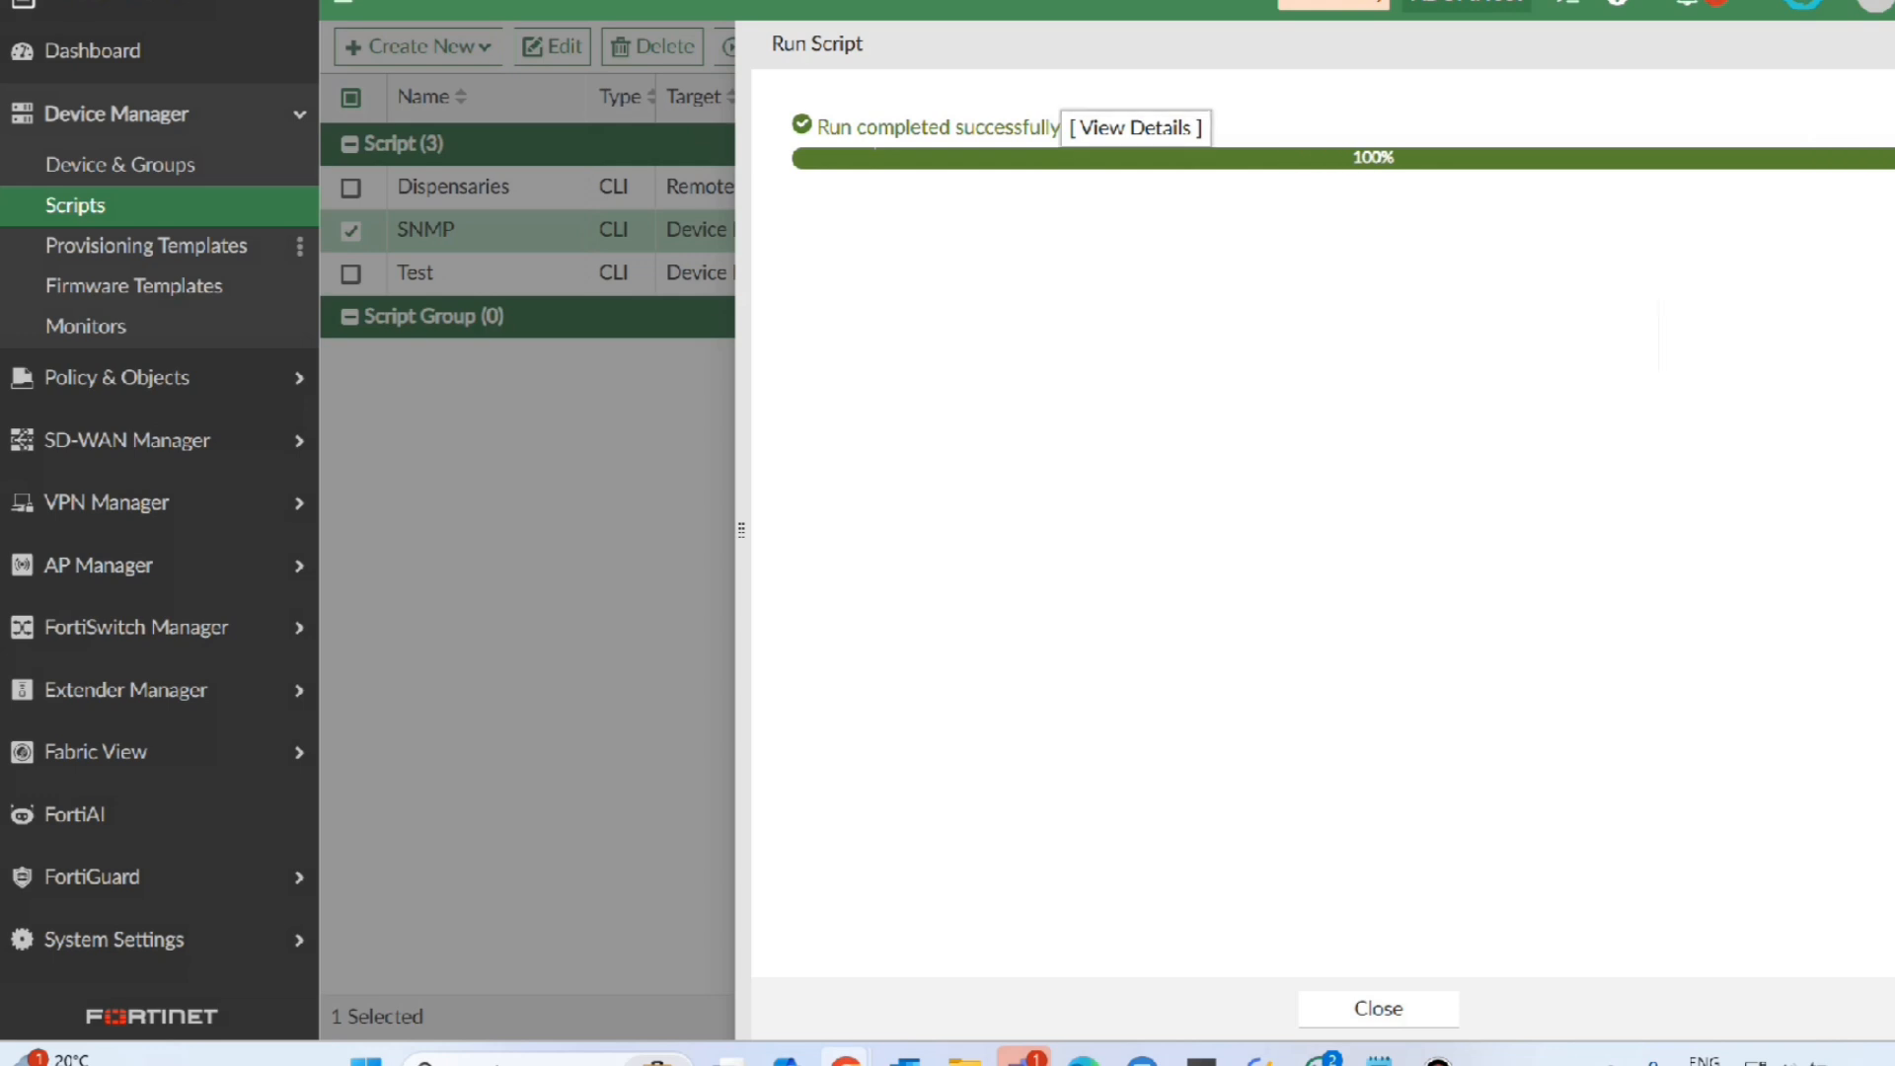
click(1136, 127)
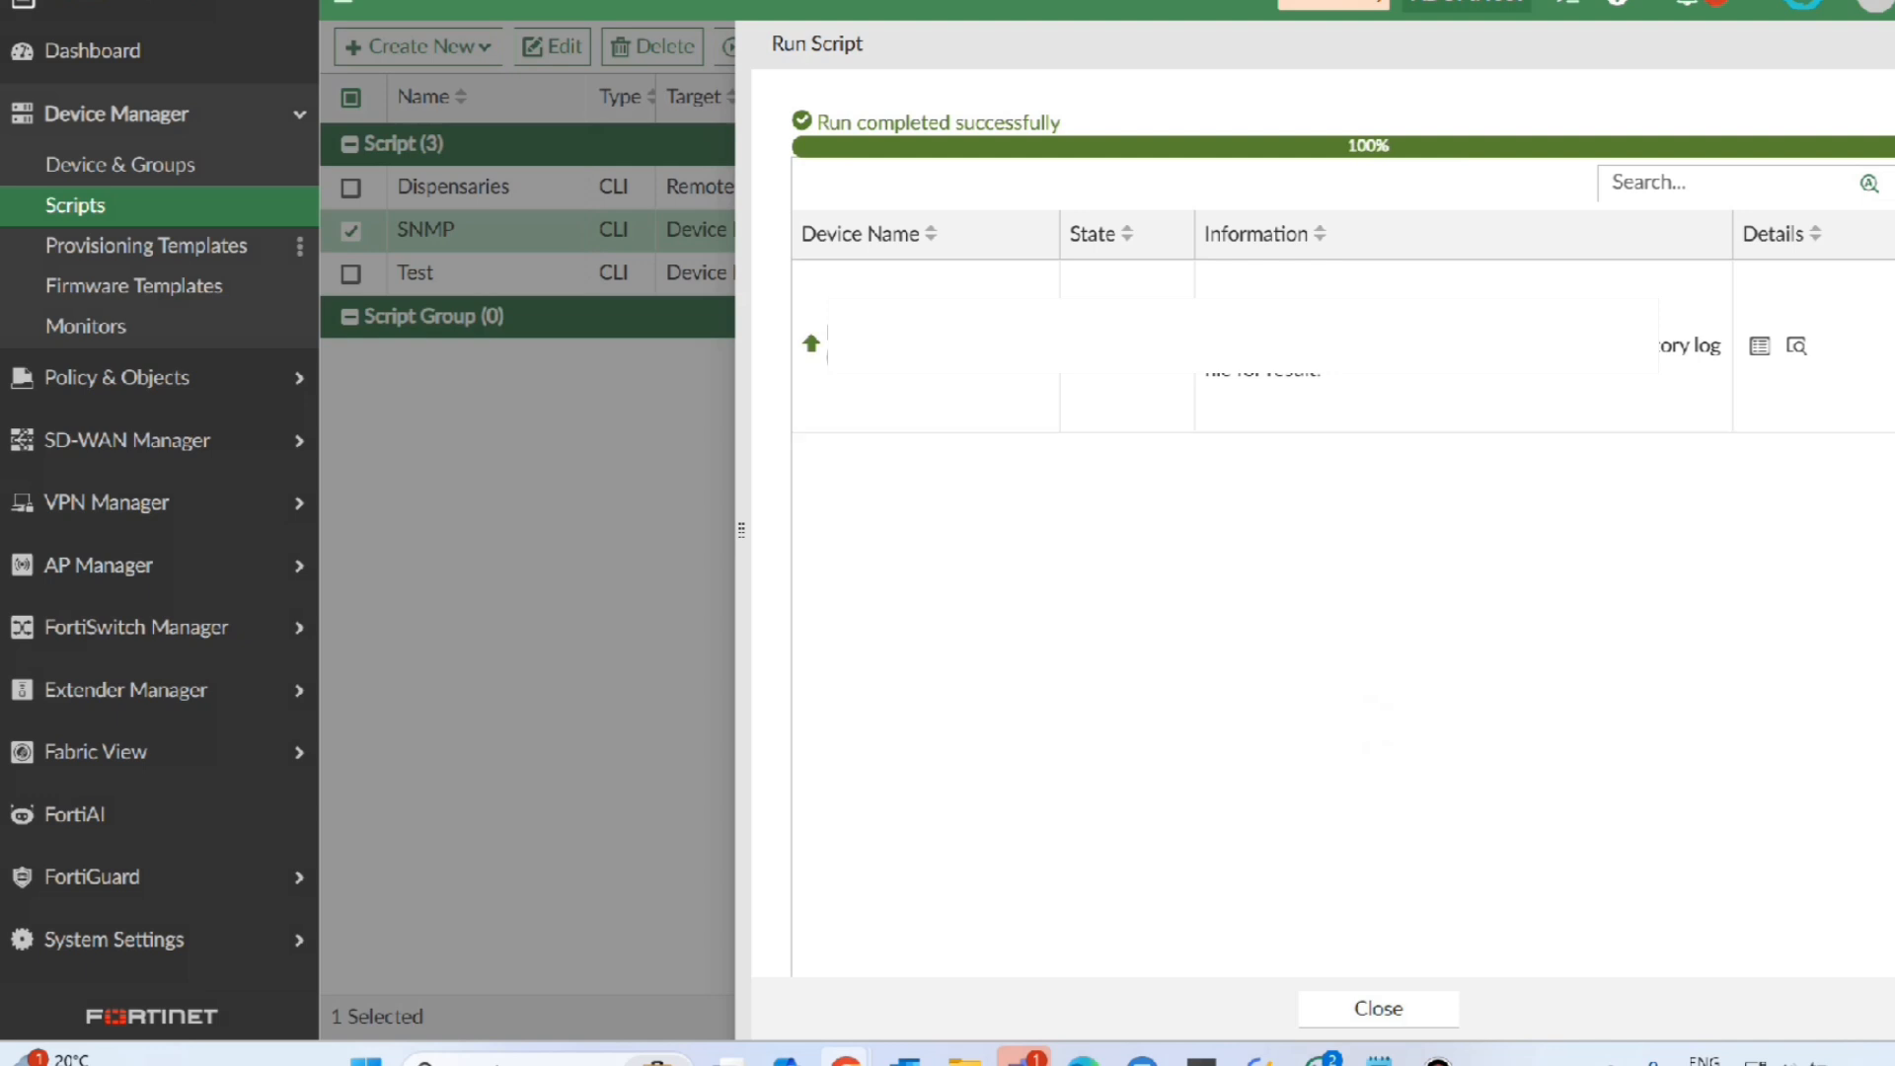
click(1379, 1009)
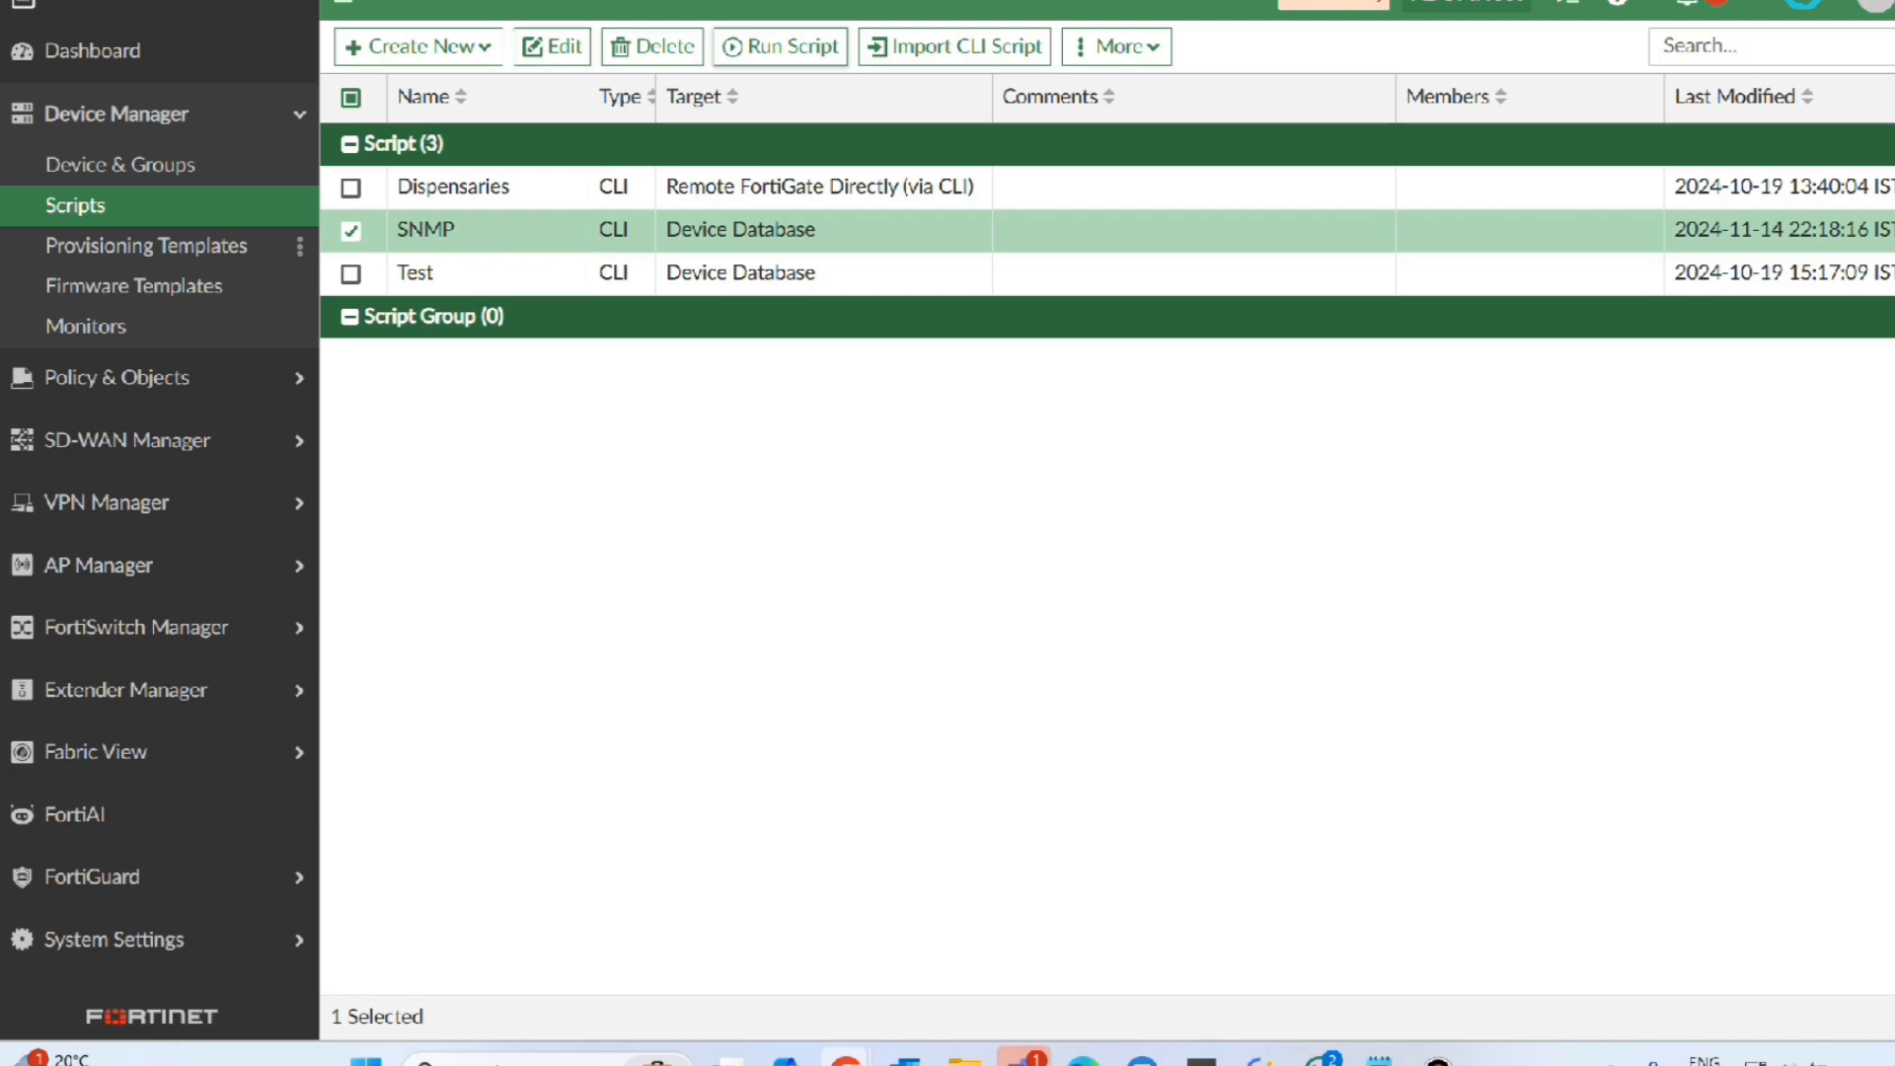
Step: Check the first device's dashboard in Device & Groups, and return to the full Managed FortiGate list
click(120, 165)
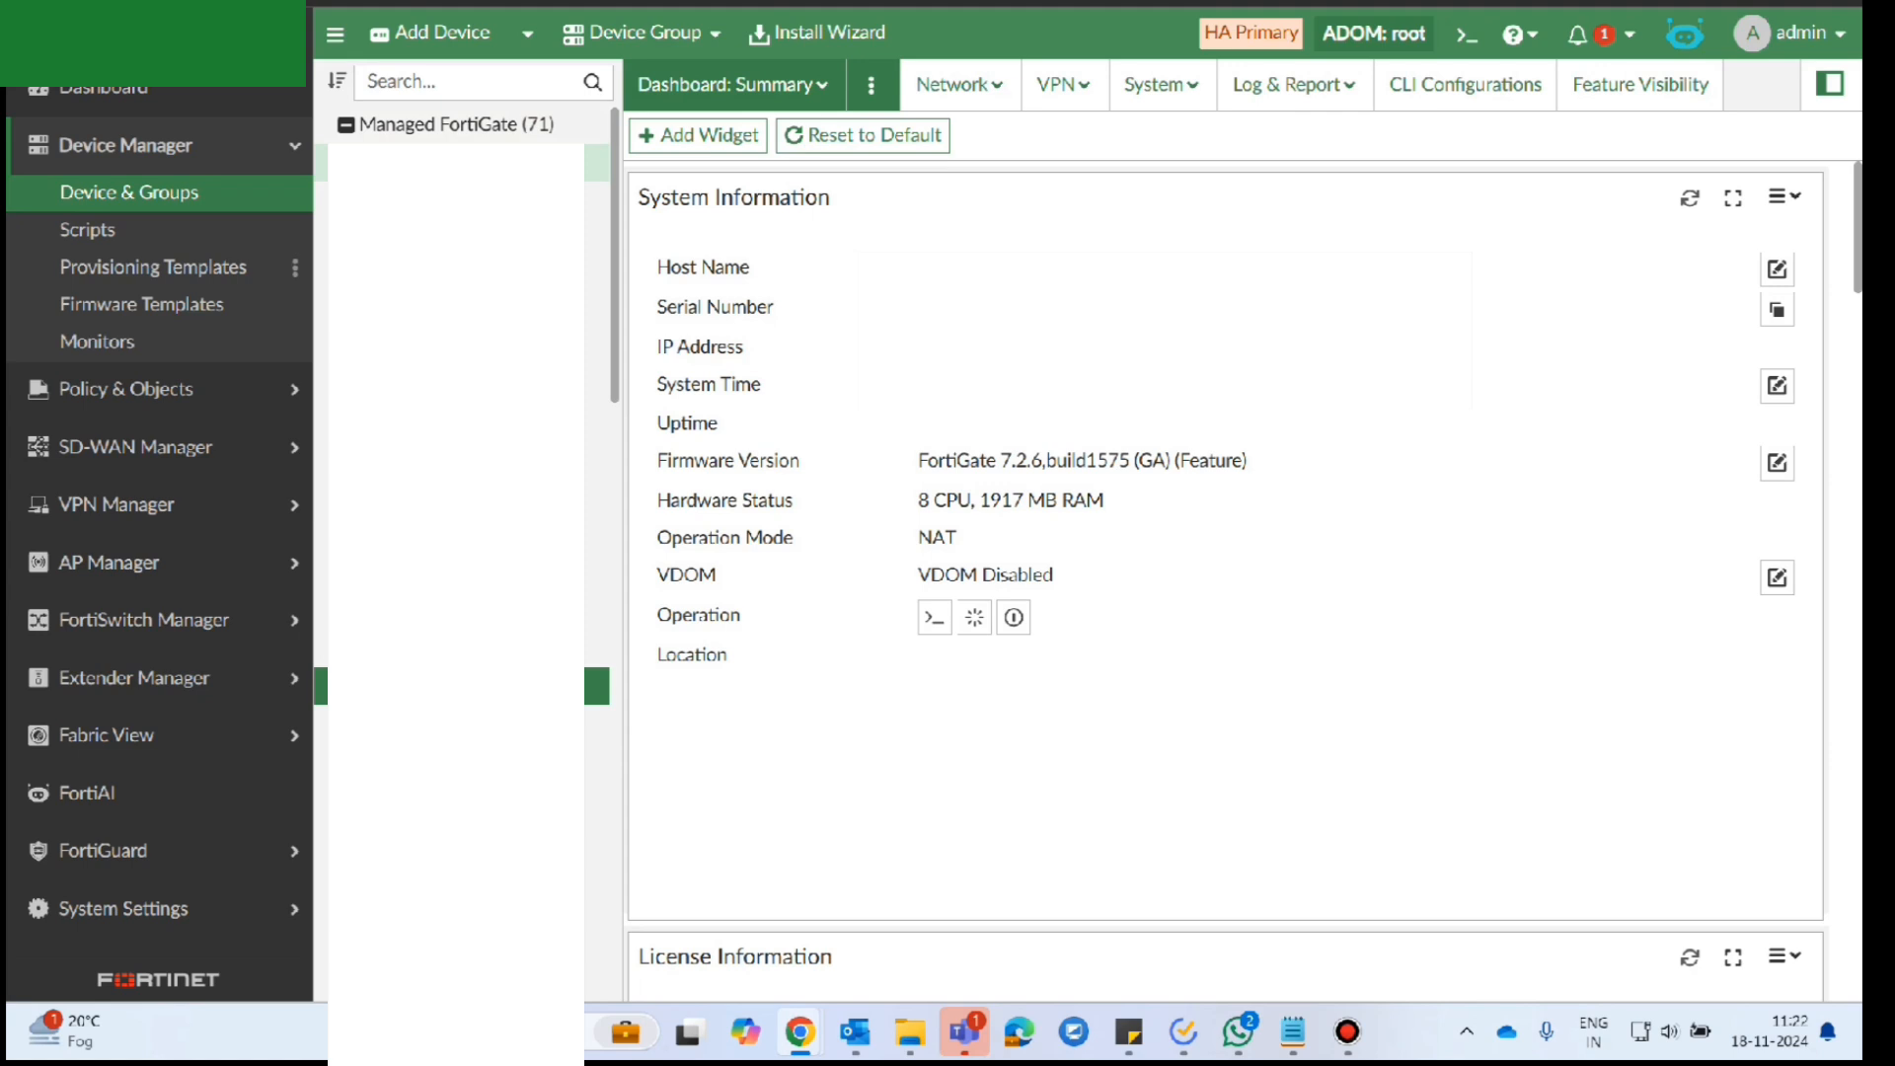
click(456, 163)
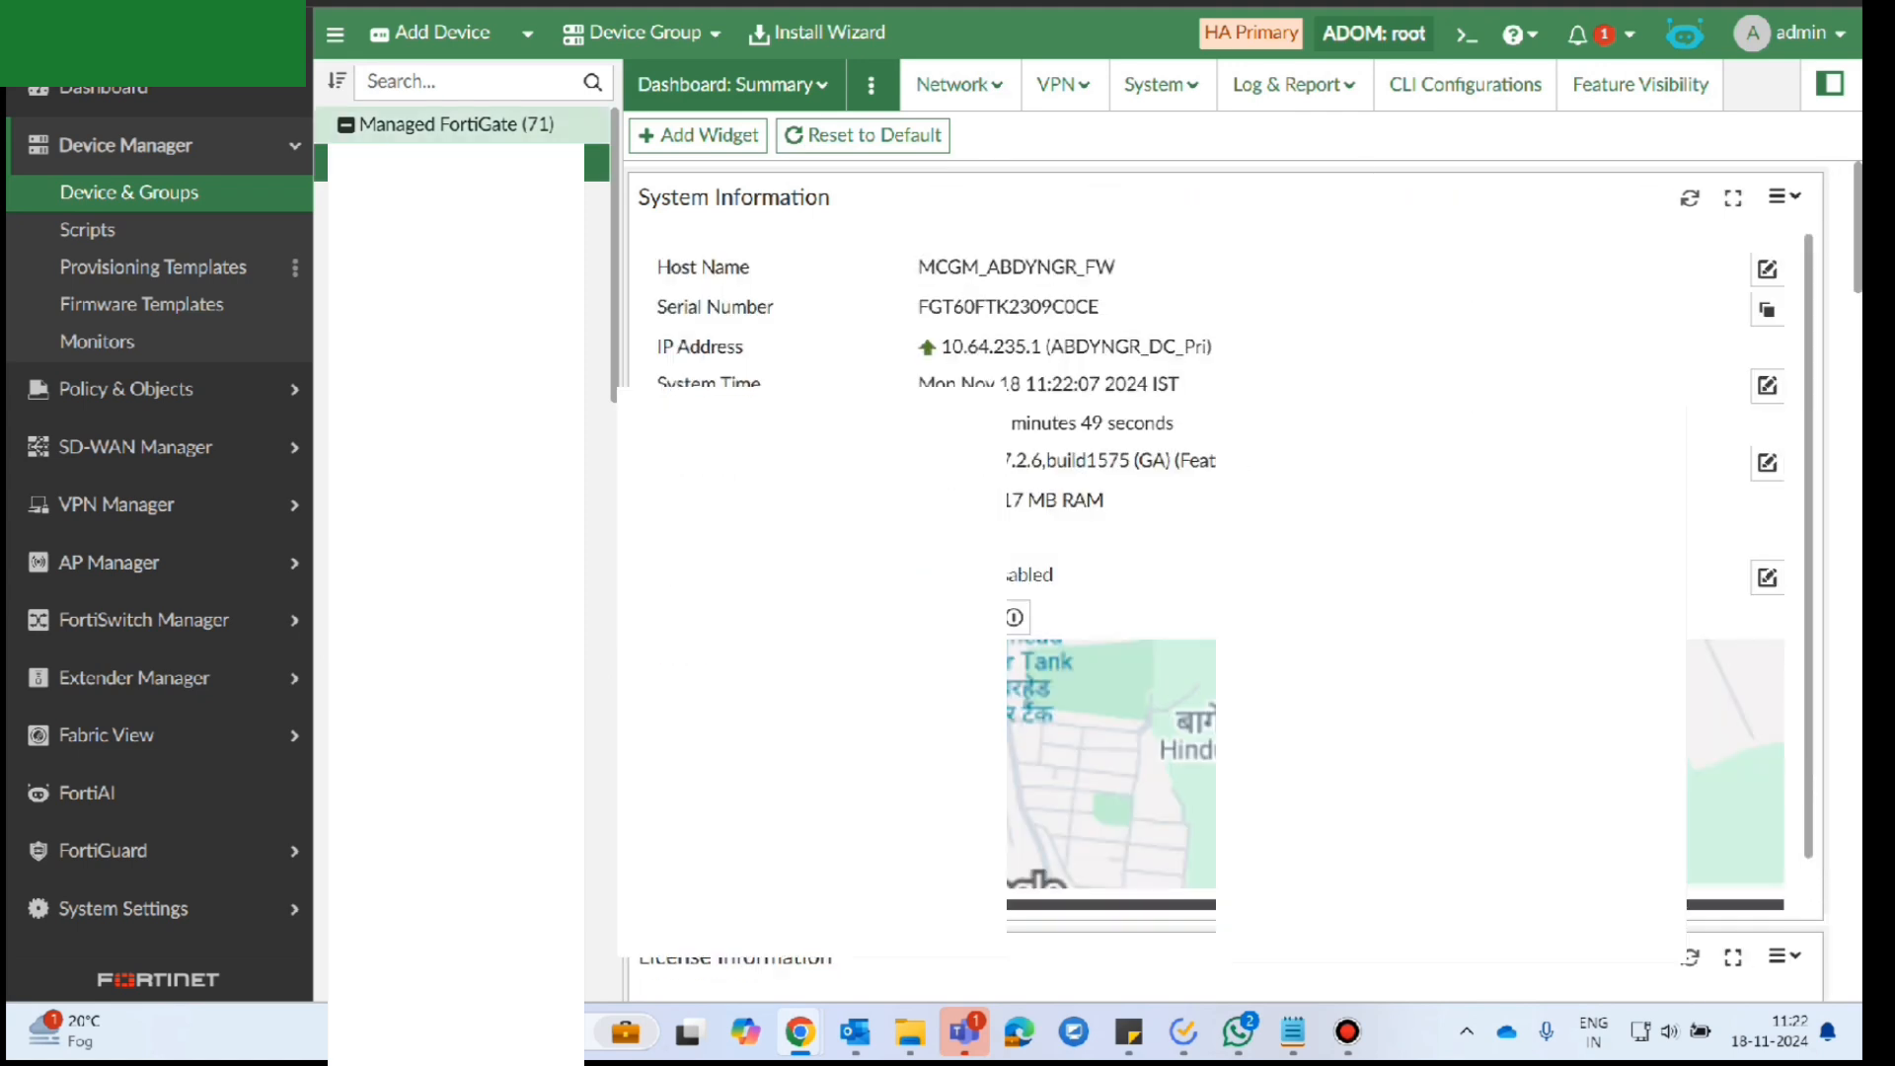
click(455, 125)
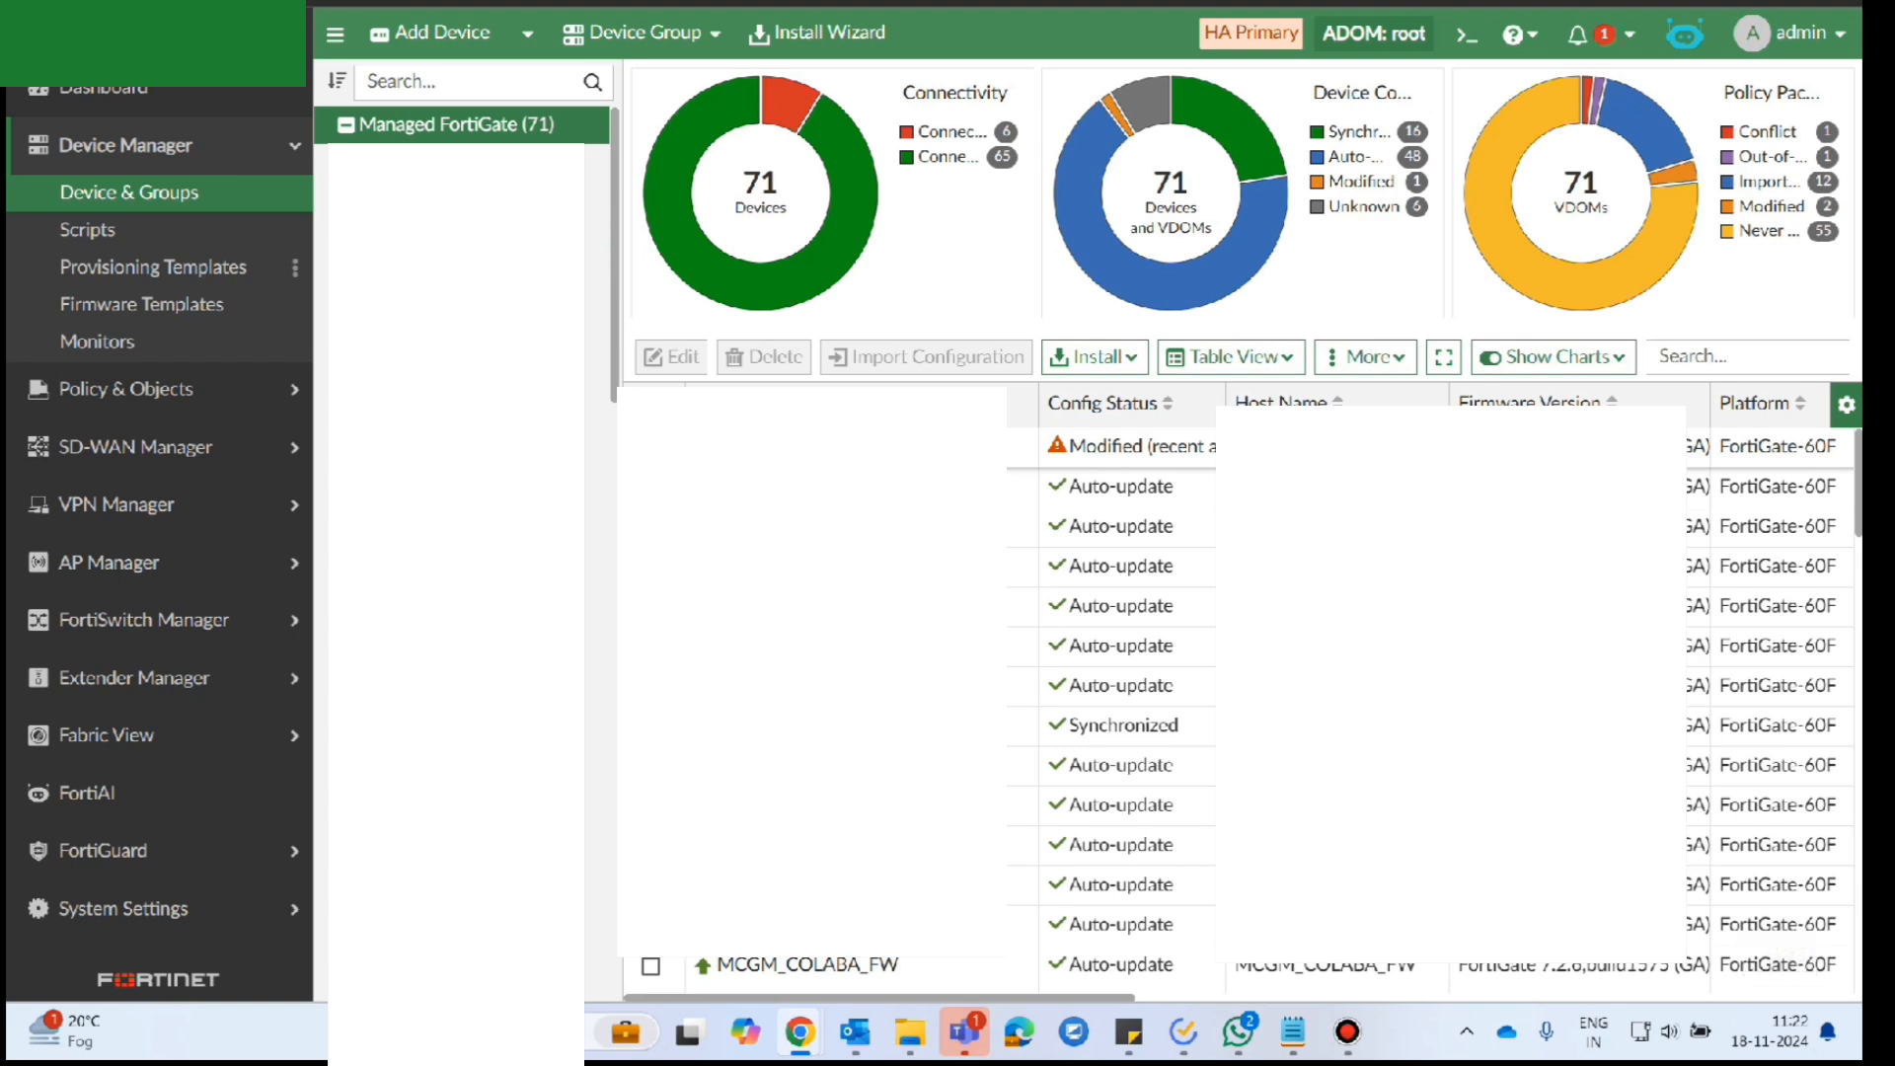
Step: Start the Install Wizard for the device with the Modified config status, choosing Install Device Settings (only)
click(829, 447)
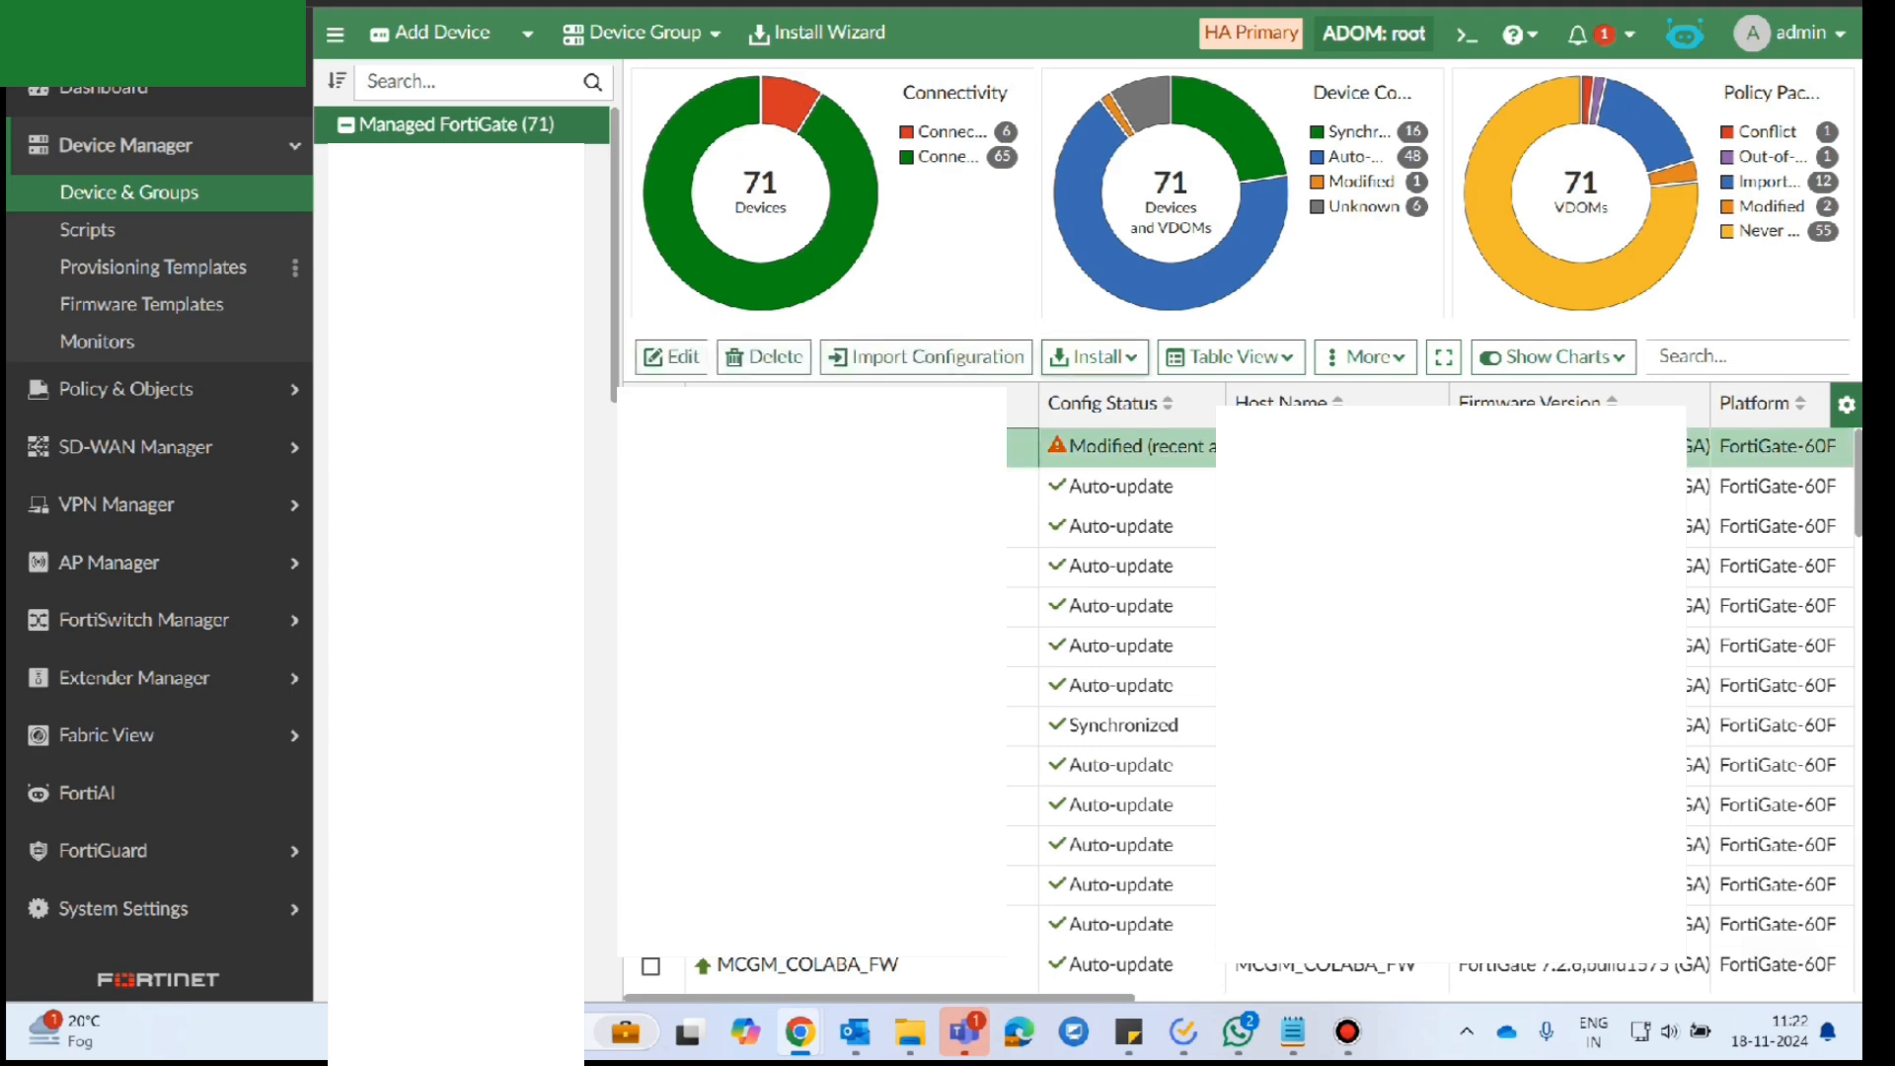
click(1094, 356)
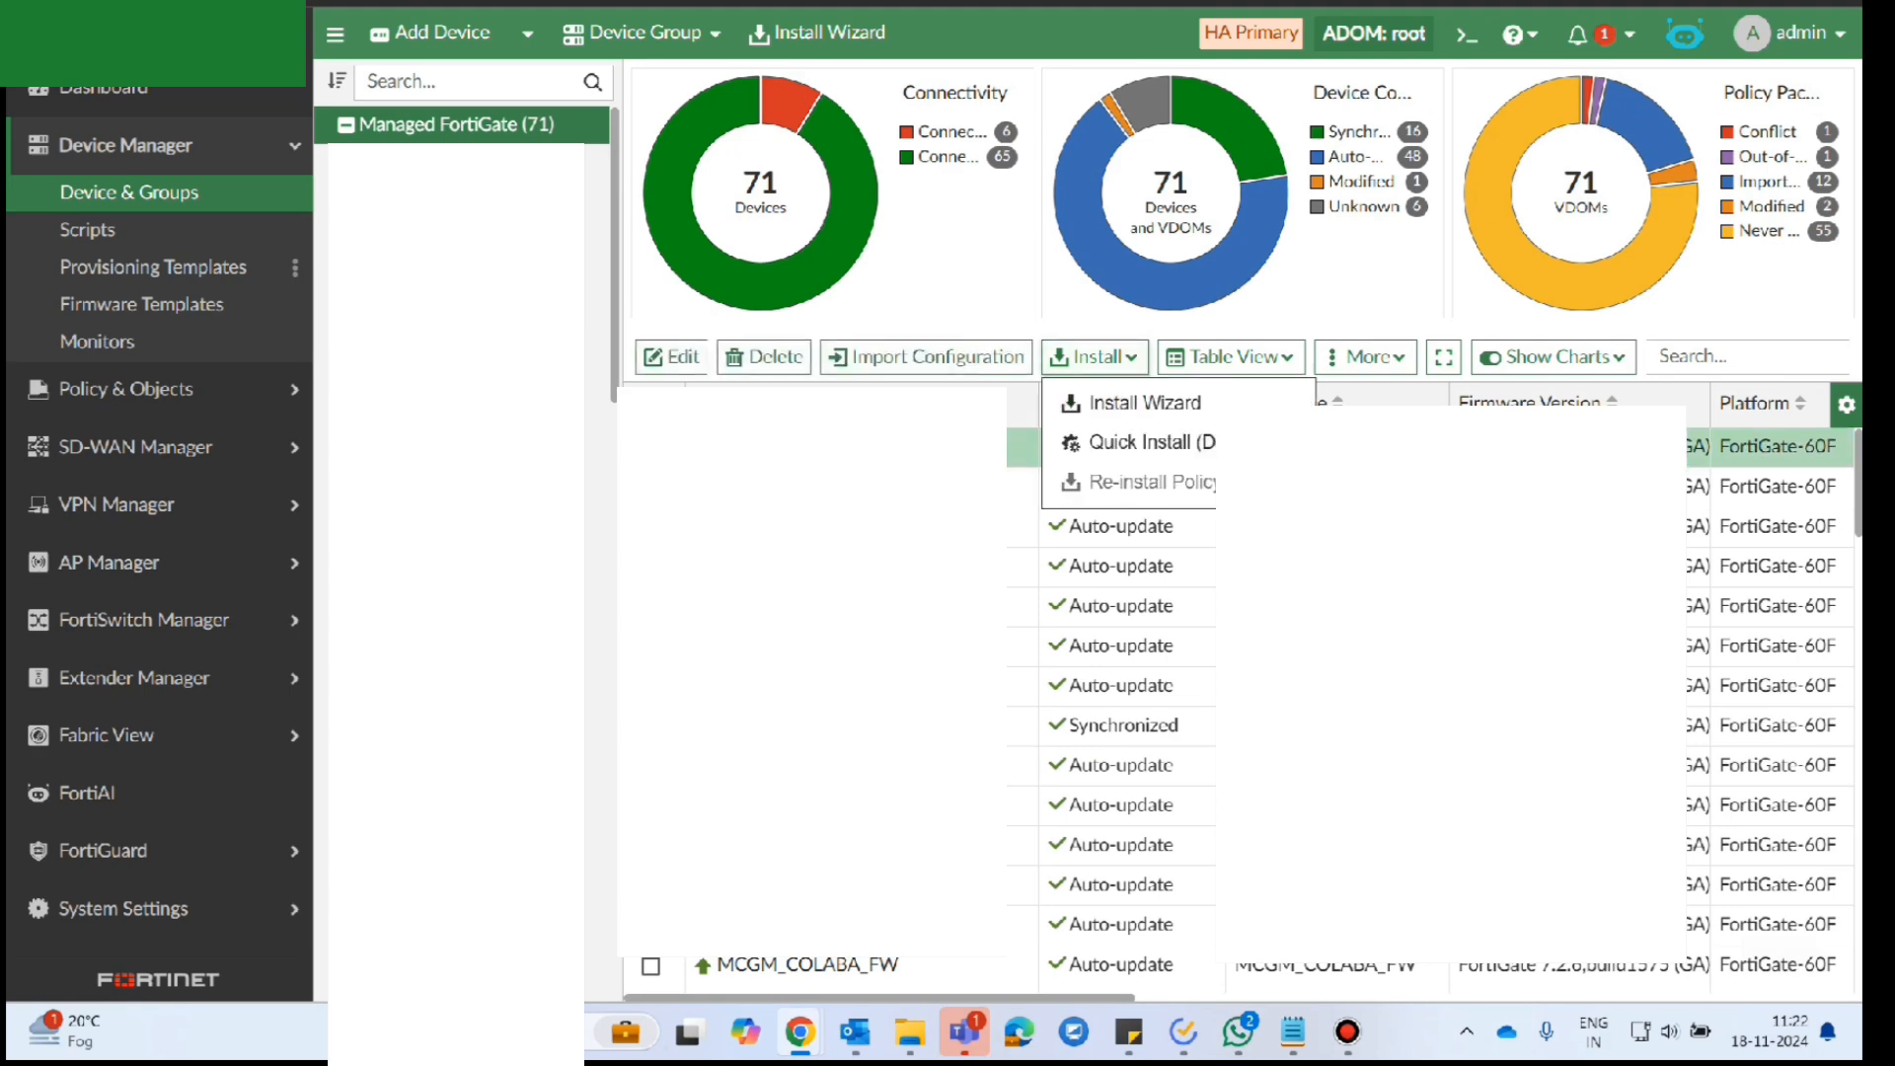
click(1145, 403)
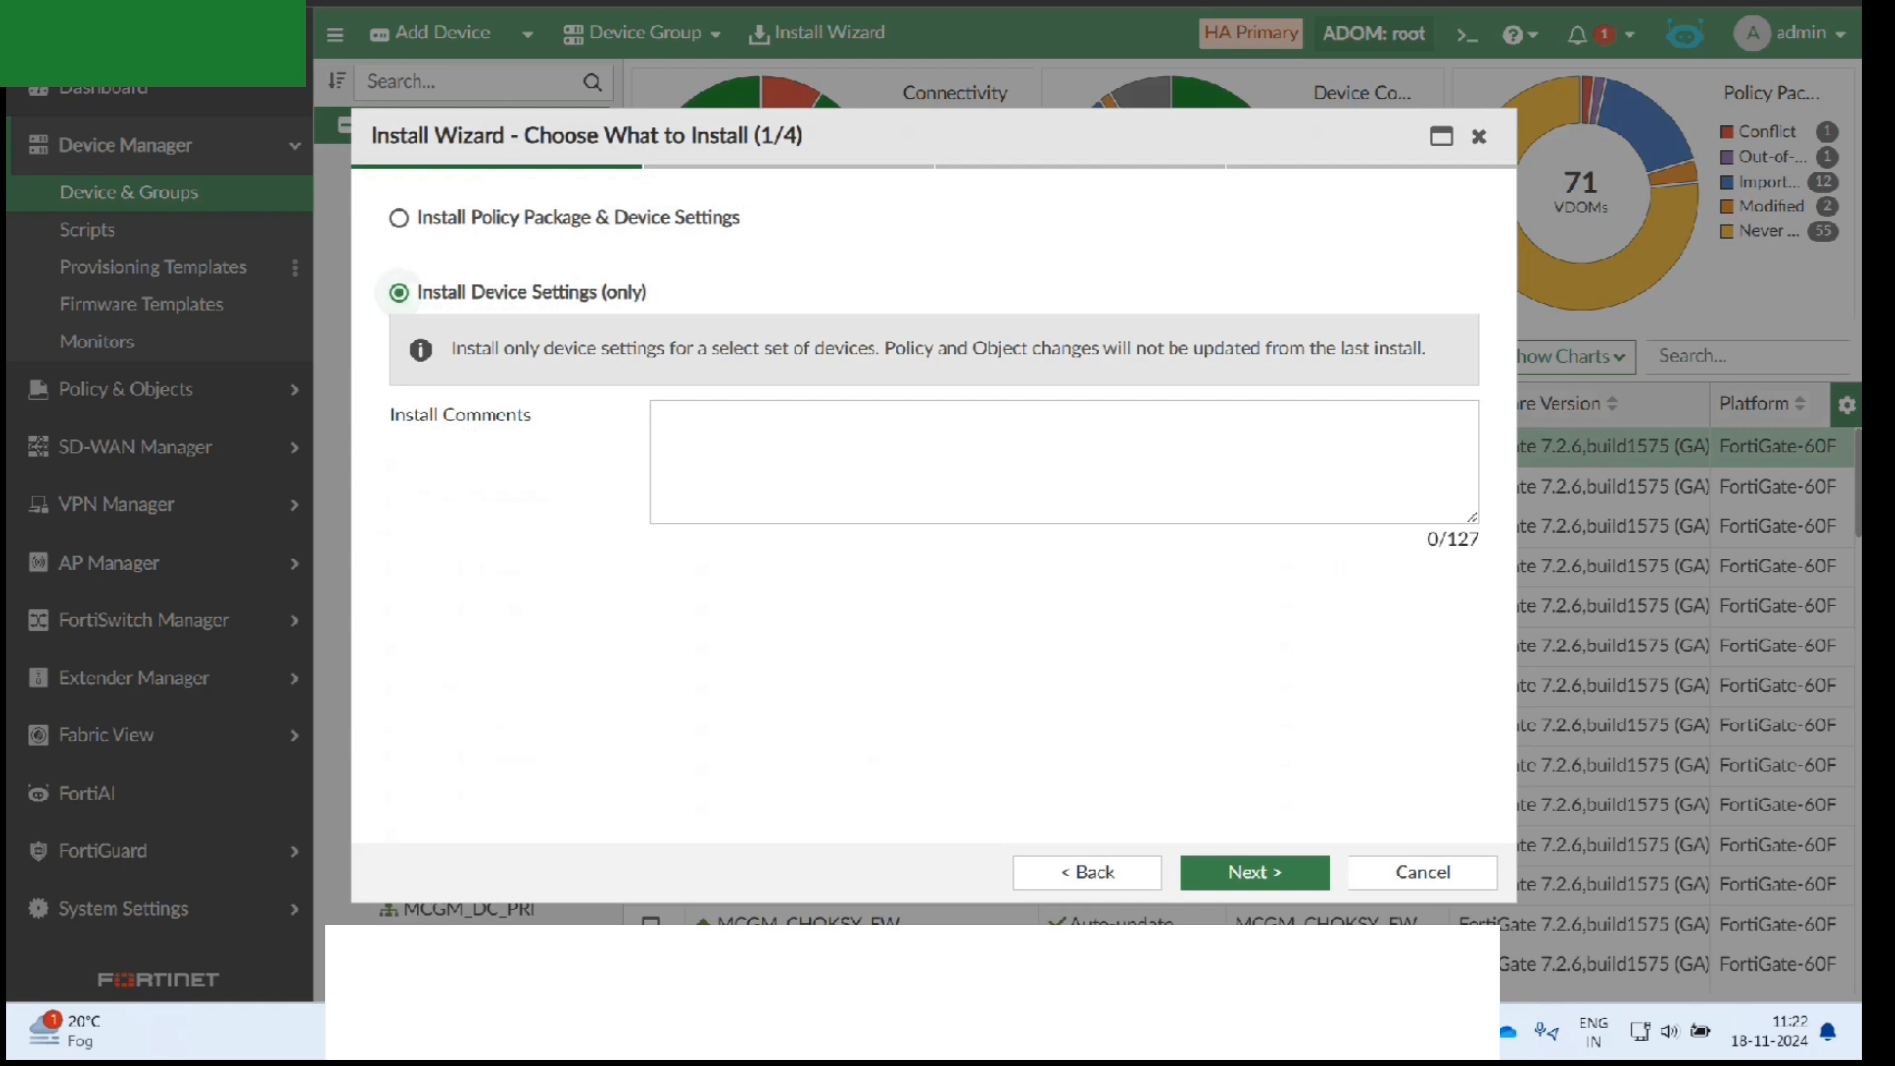
click(1255, 873)
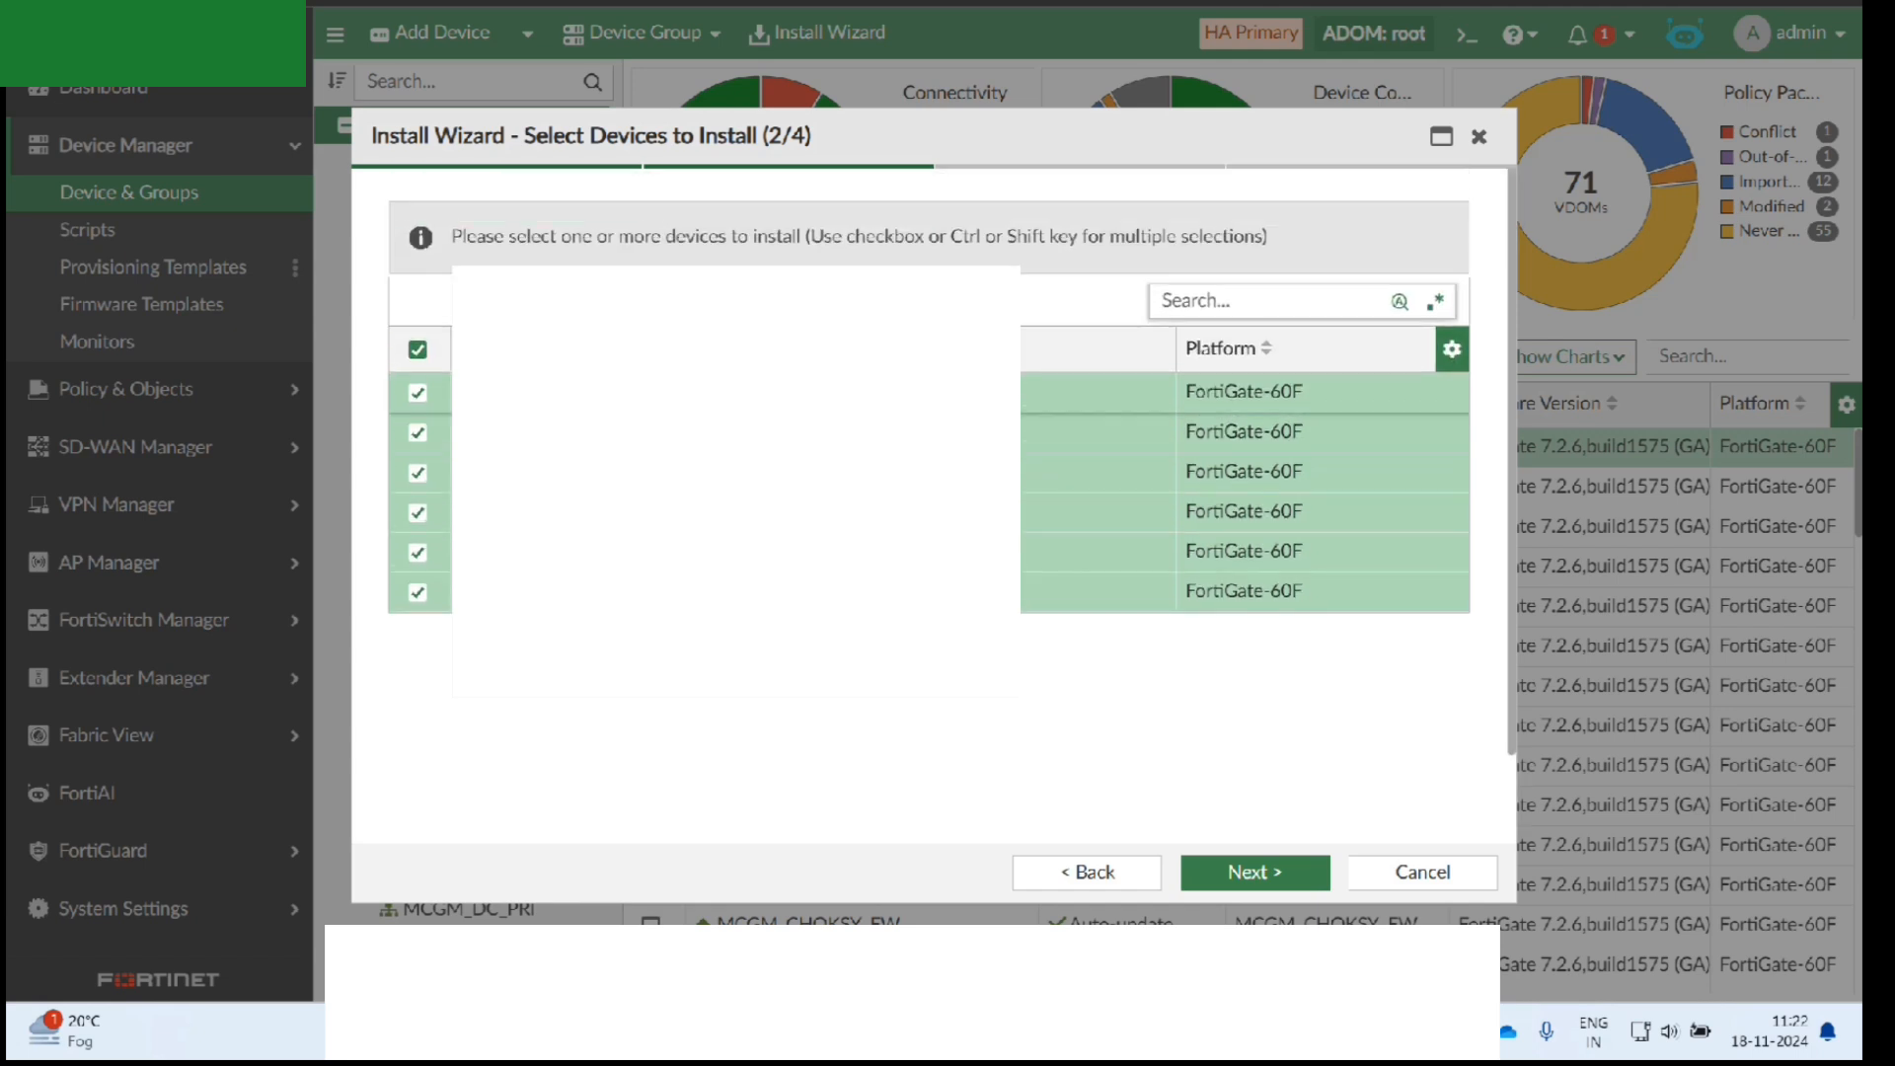
Step: Limit the installation to the first FortiGate-60F in the device list and proceed to device validation
click(418, 350)
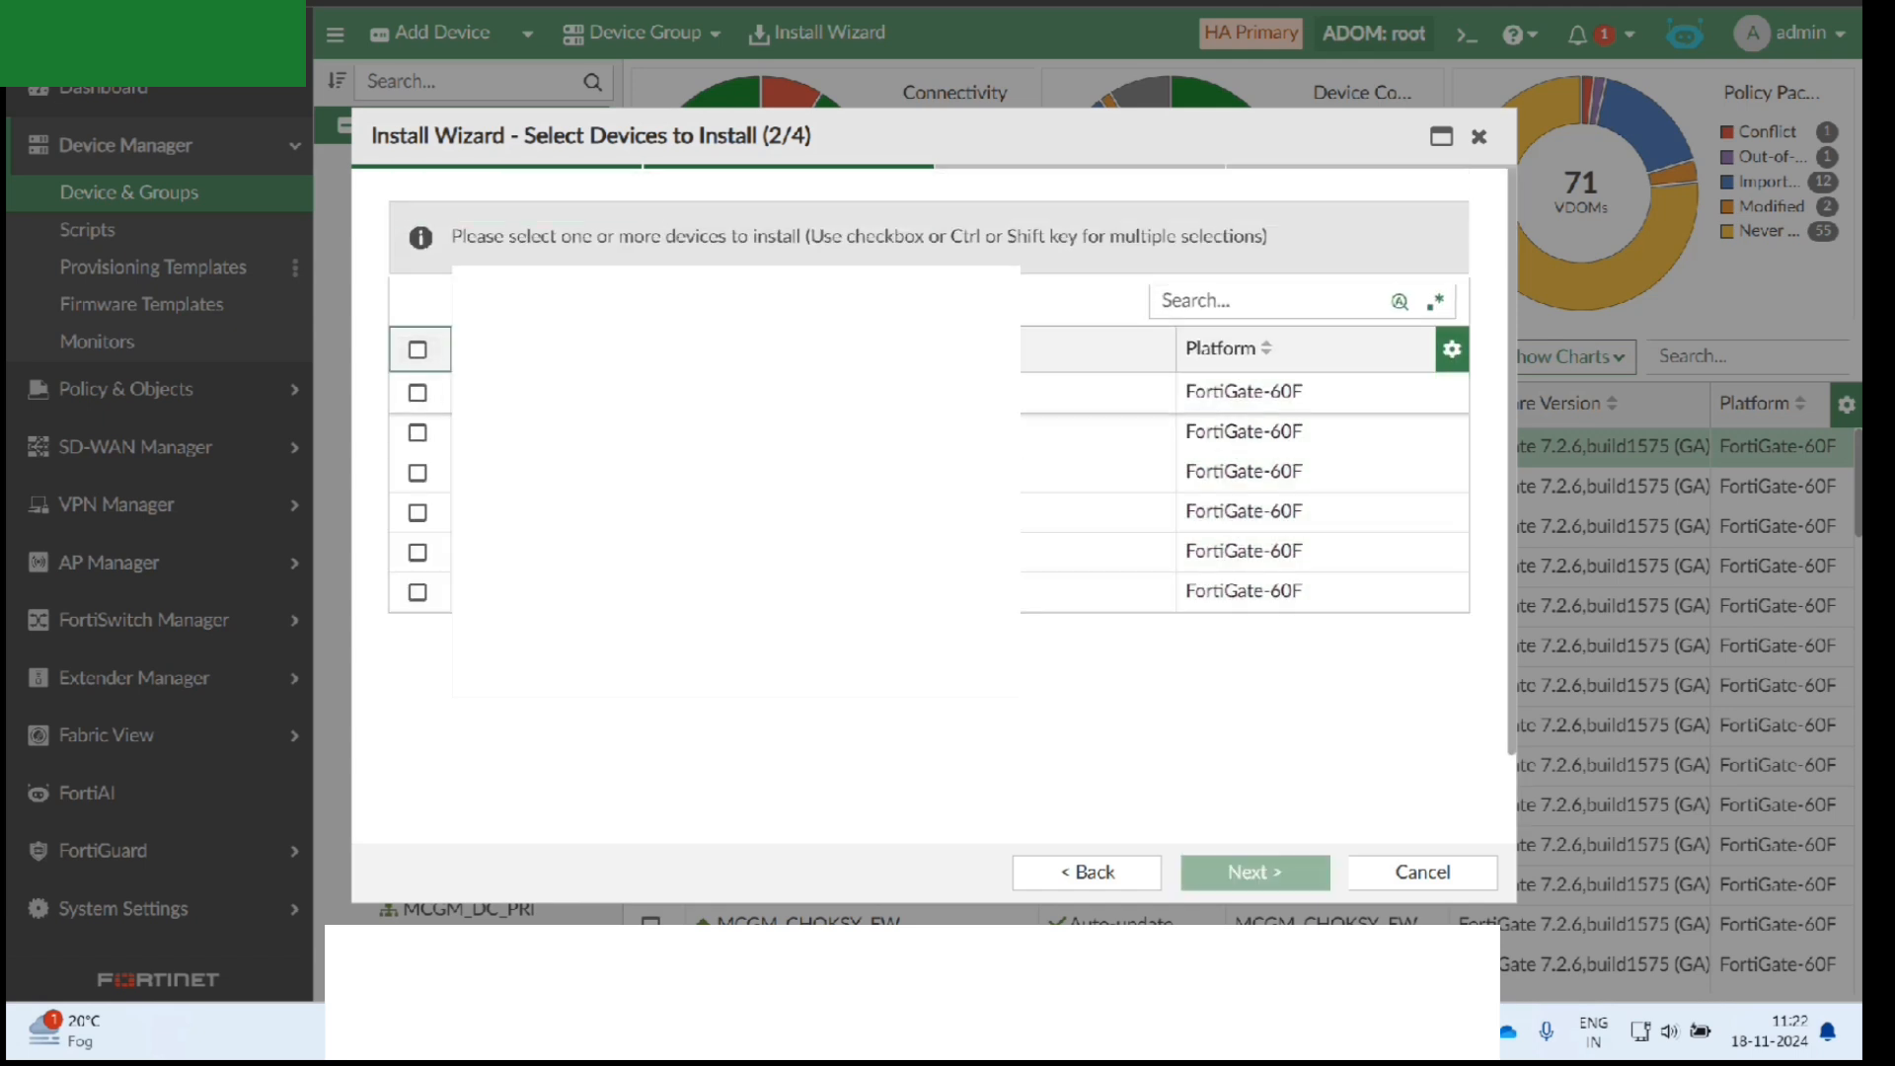
click(418, 393)
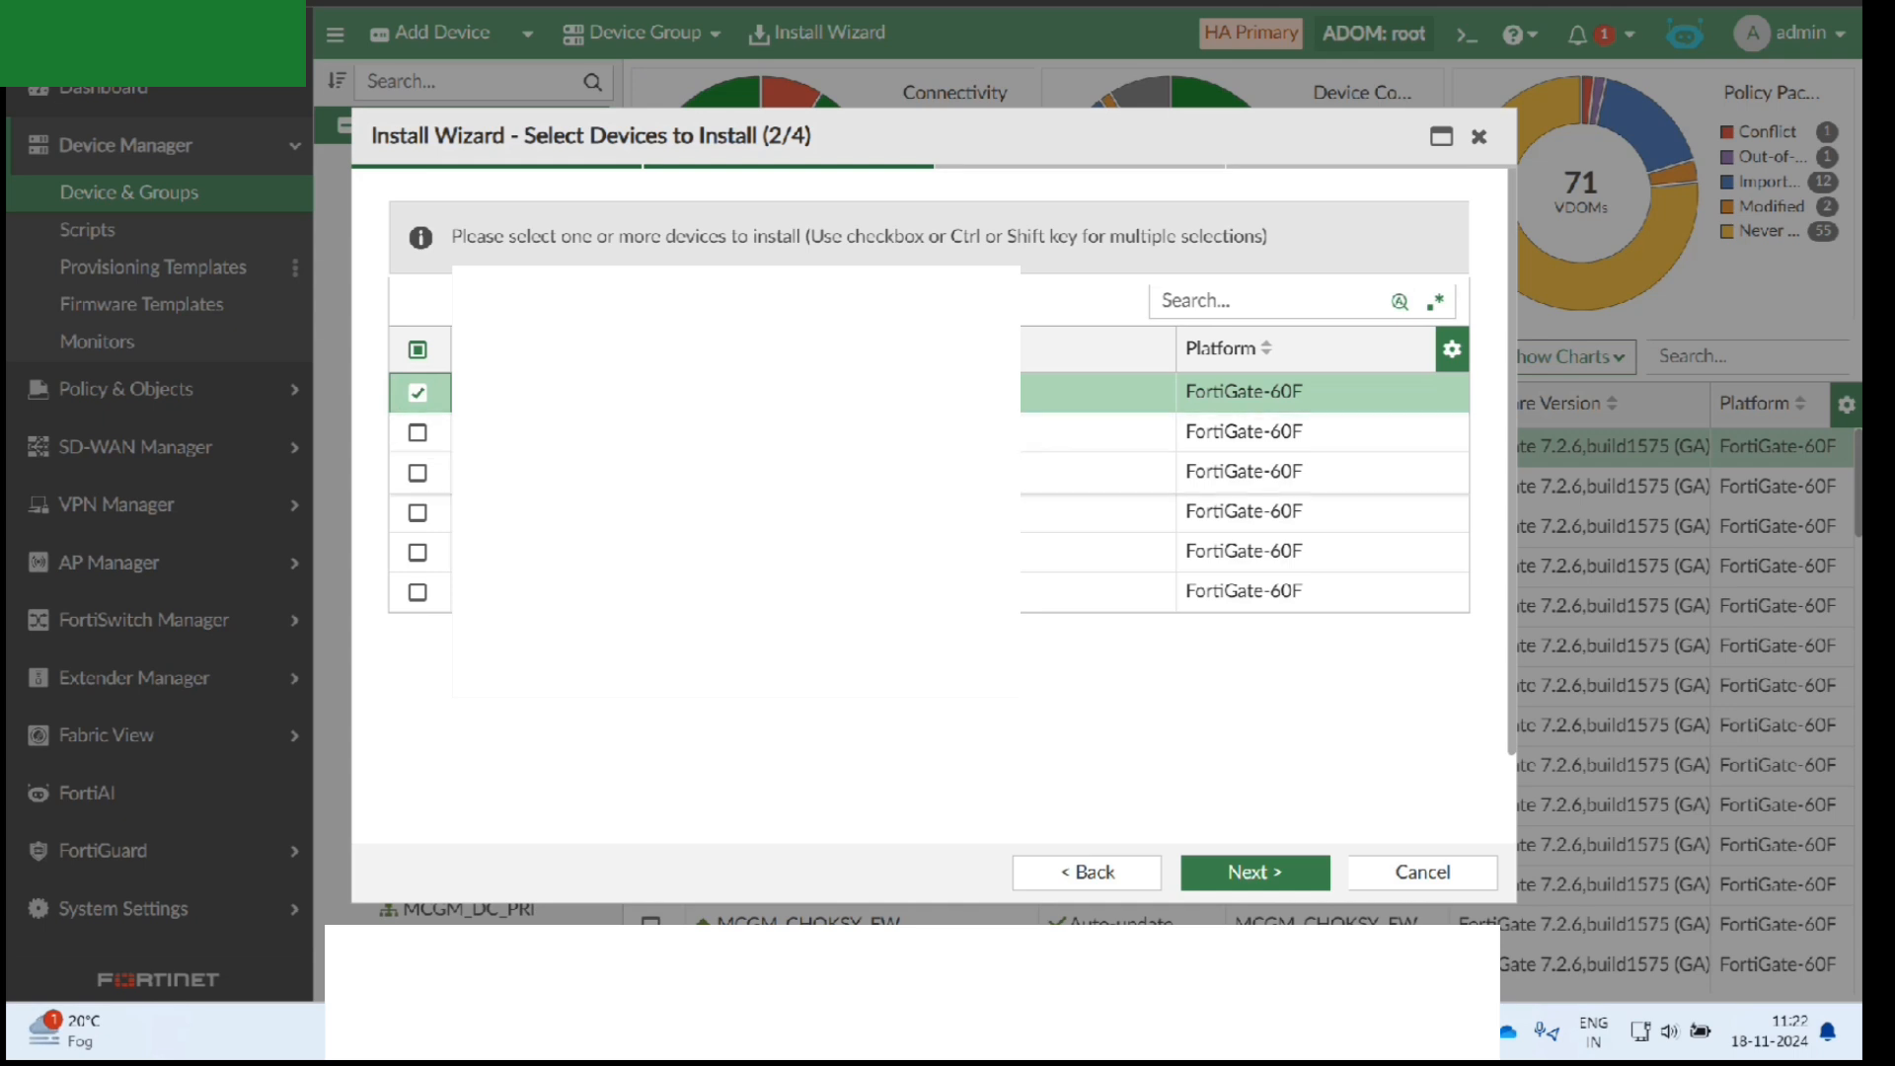
click(1255, 873)
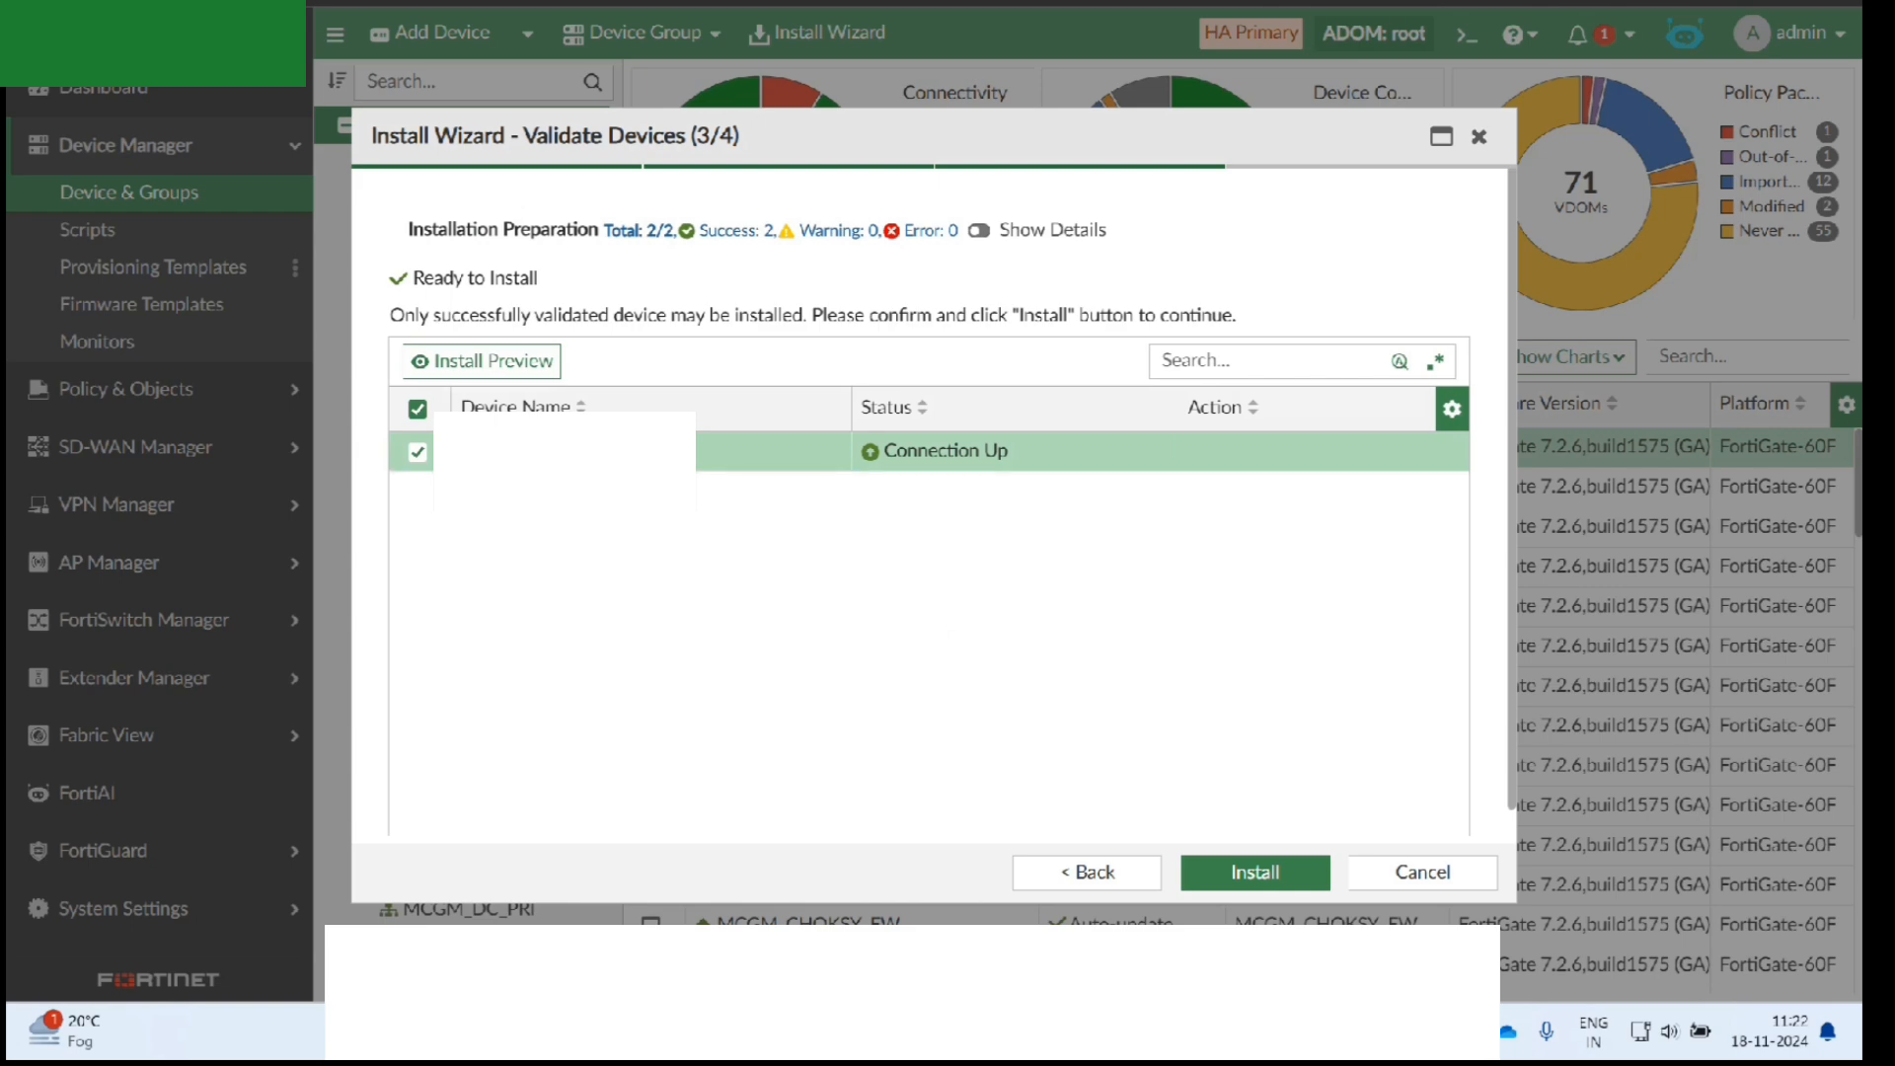
Step: Preview the configuration changes for the validated device and install its device settings
click(482, 361)
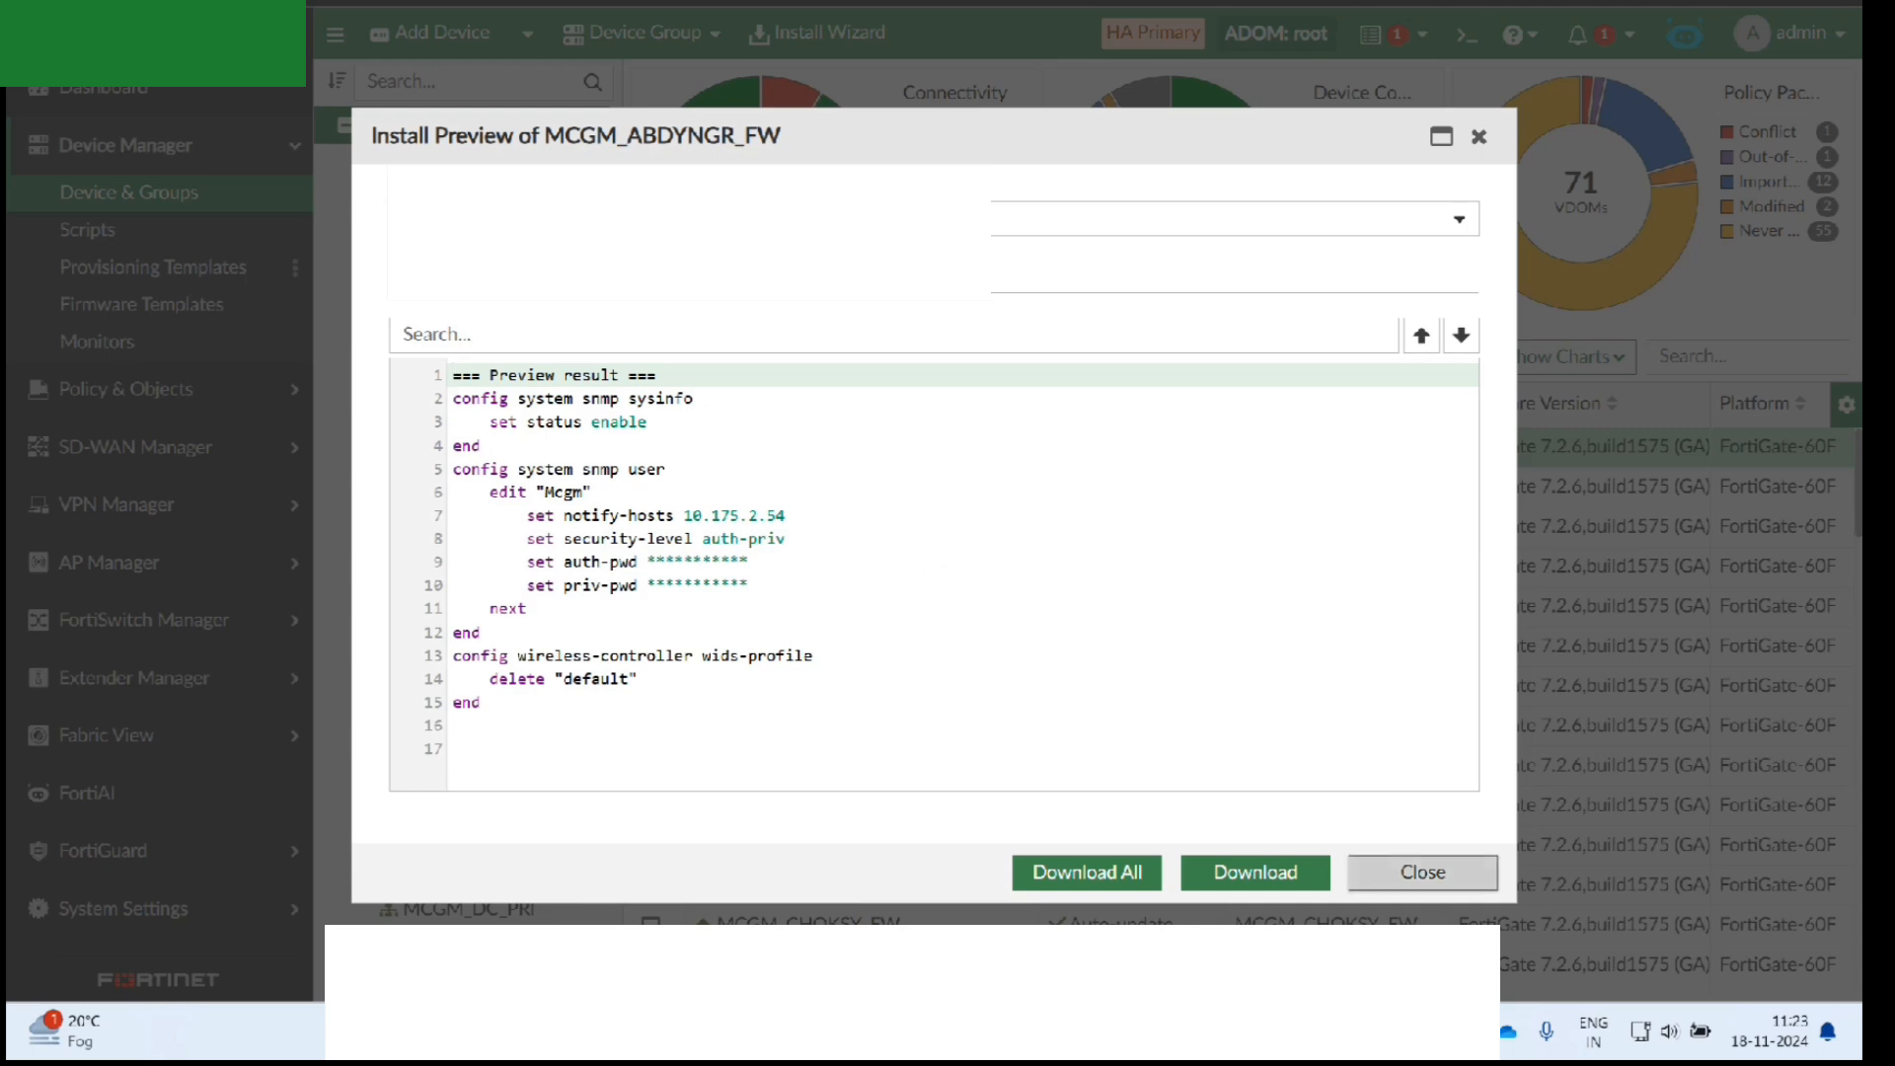
click(1422, 871)
click(1255, 872)
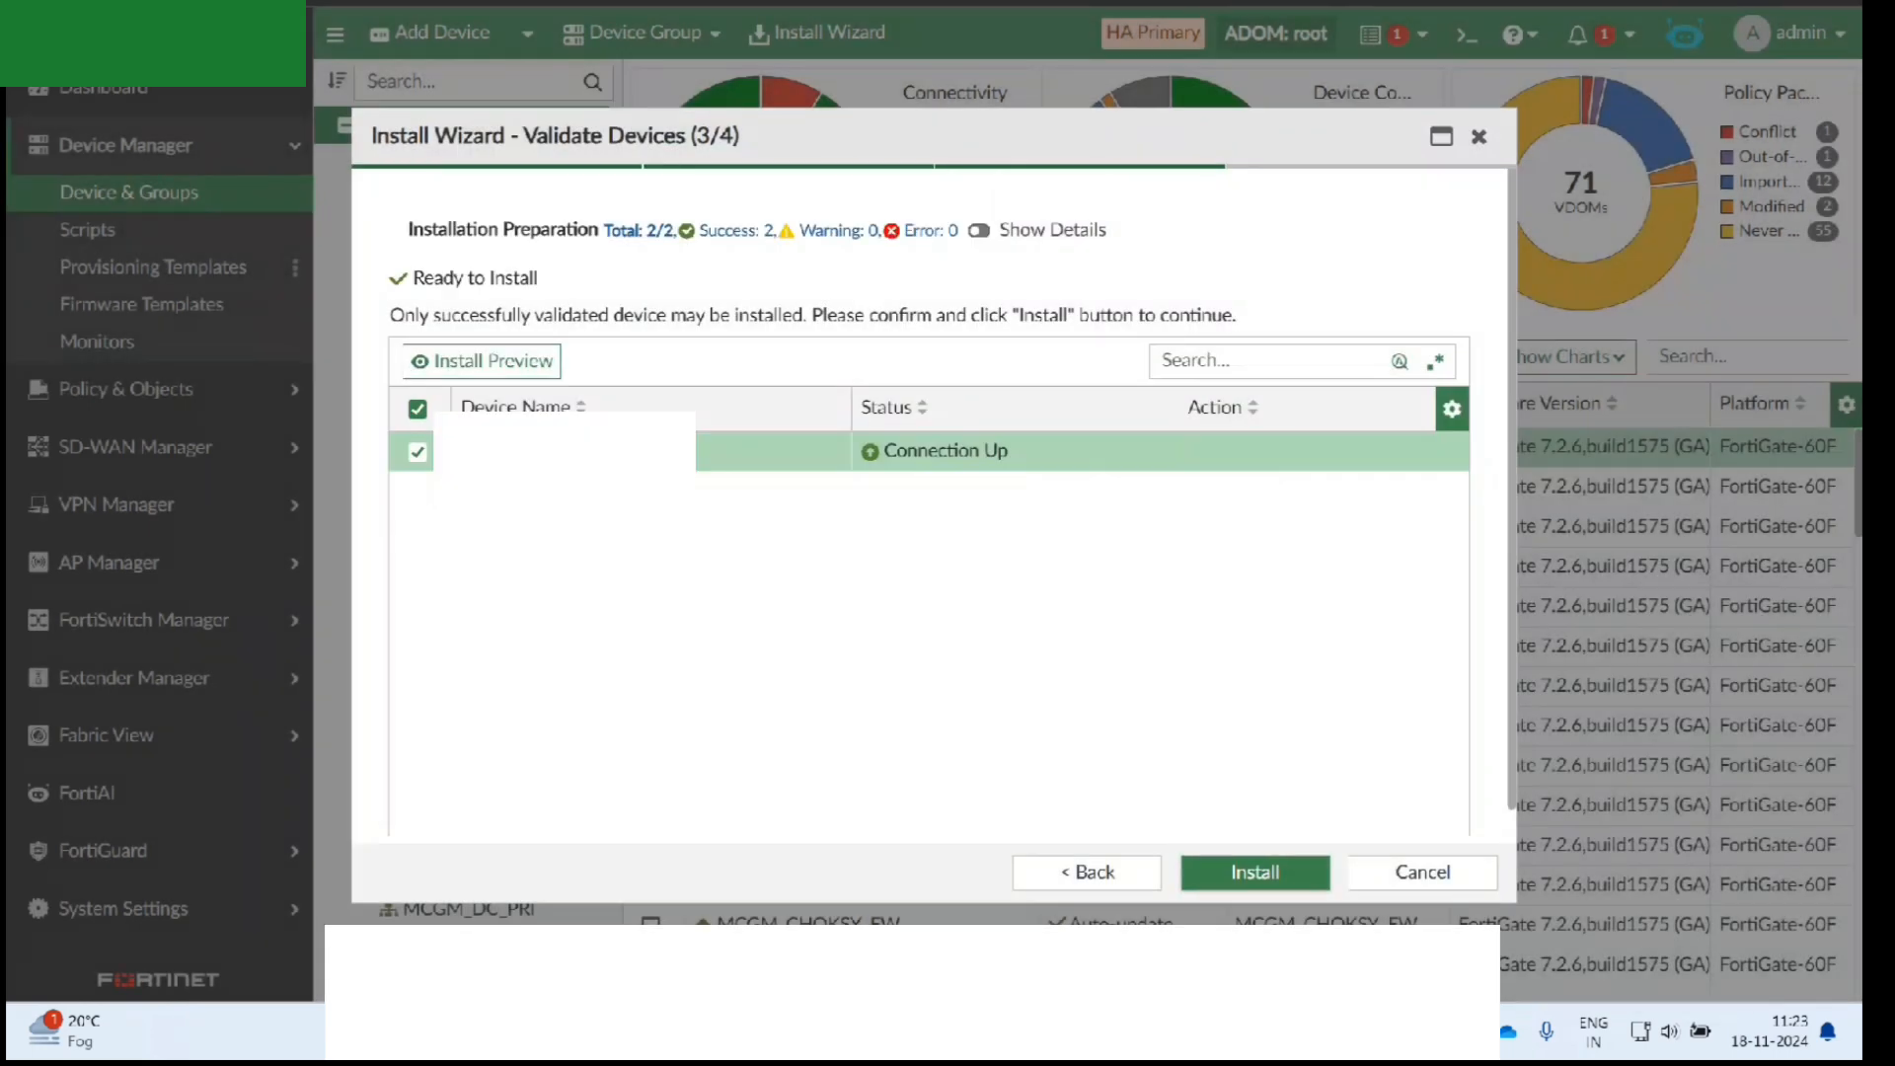